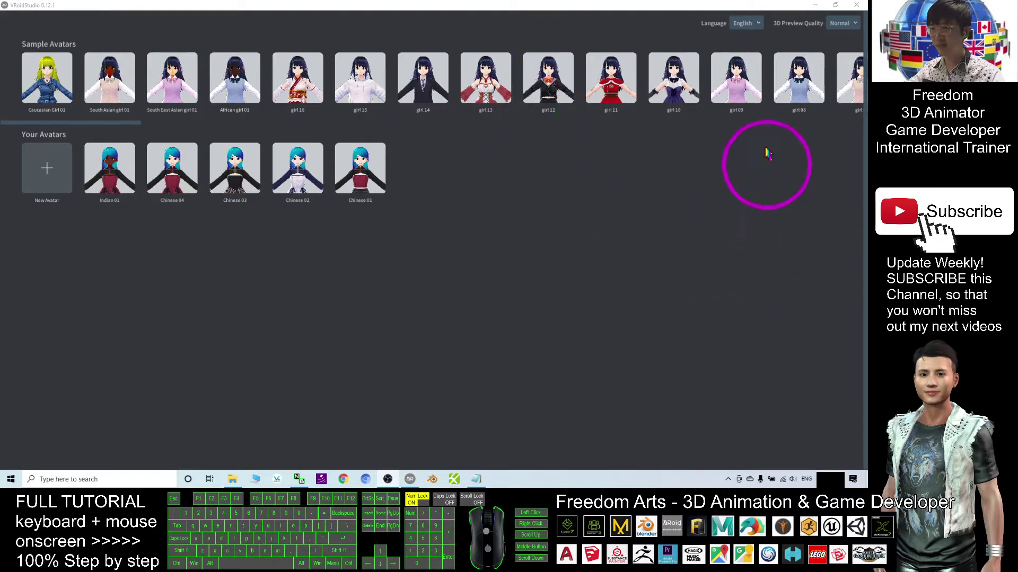
Step: Open the girl 09 sample avatar for editing
click(737, 94)
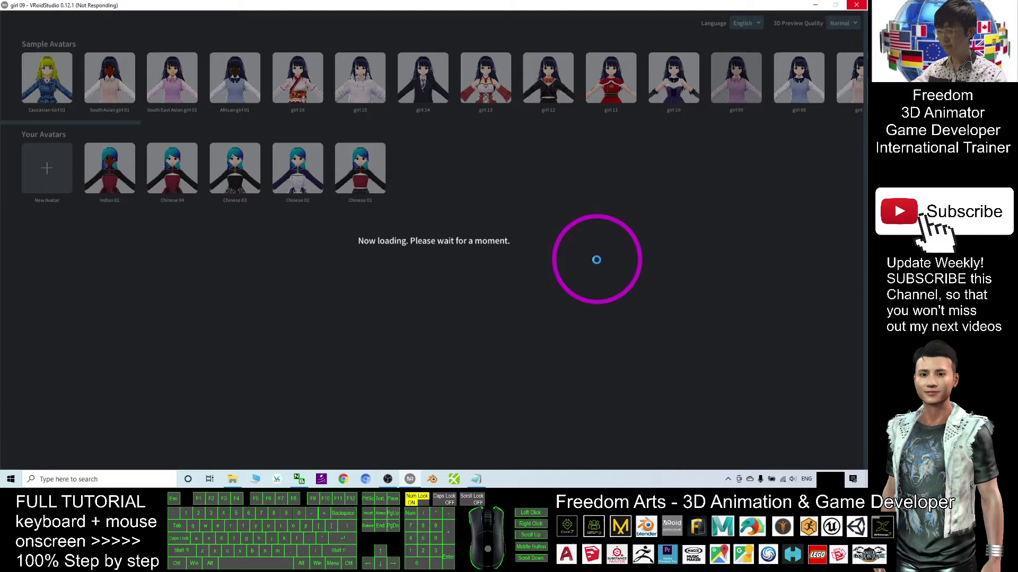
Step: Zoom the viewport in and out on the newly loaded girl 09 avatar
scroll(491, 339, down, 4)
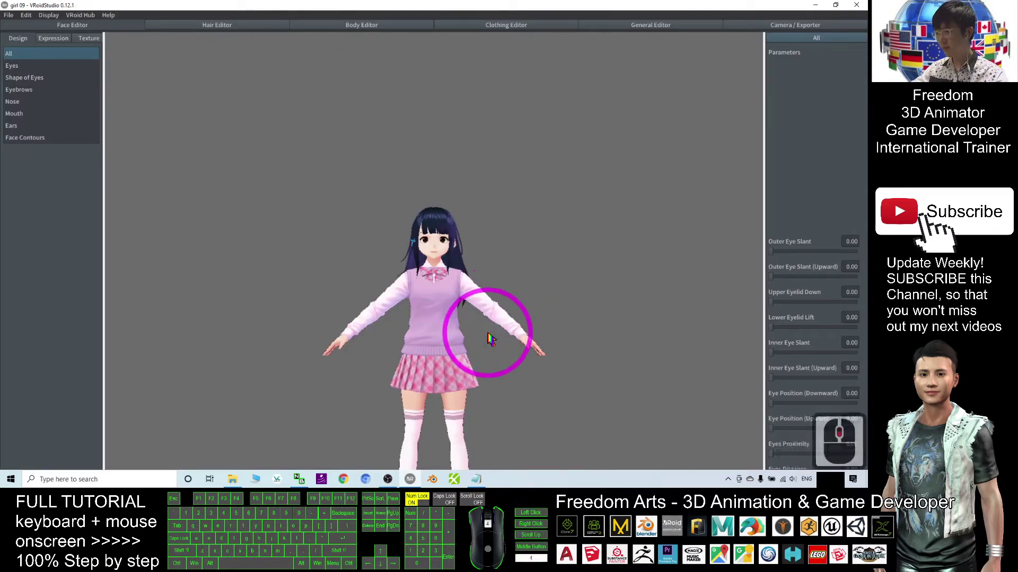
click(498, 363)
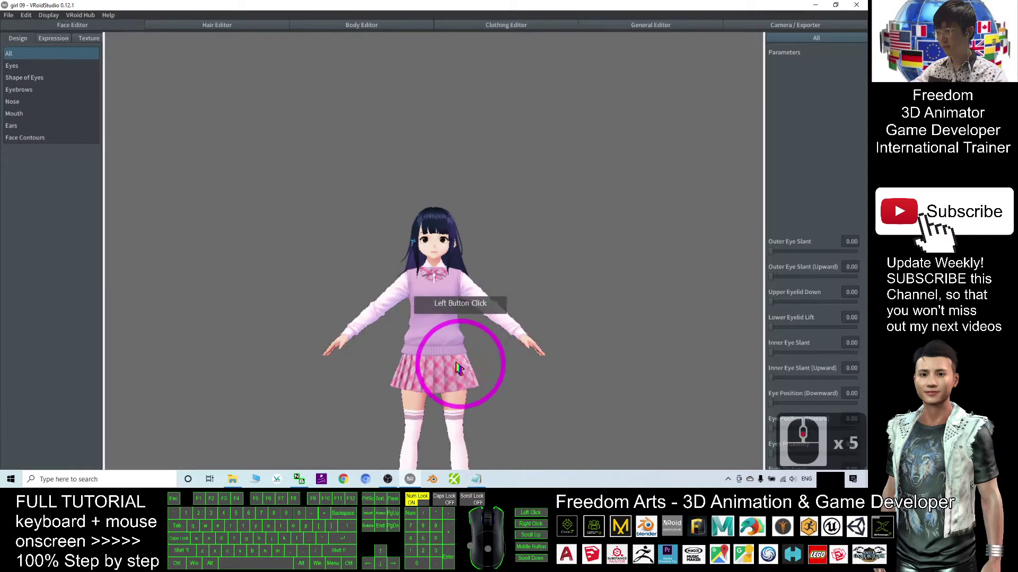
click(459, 295)
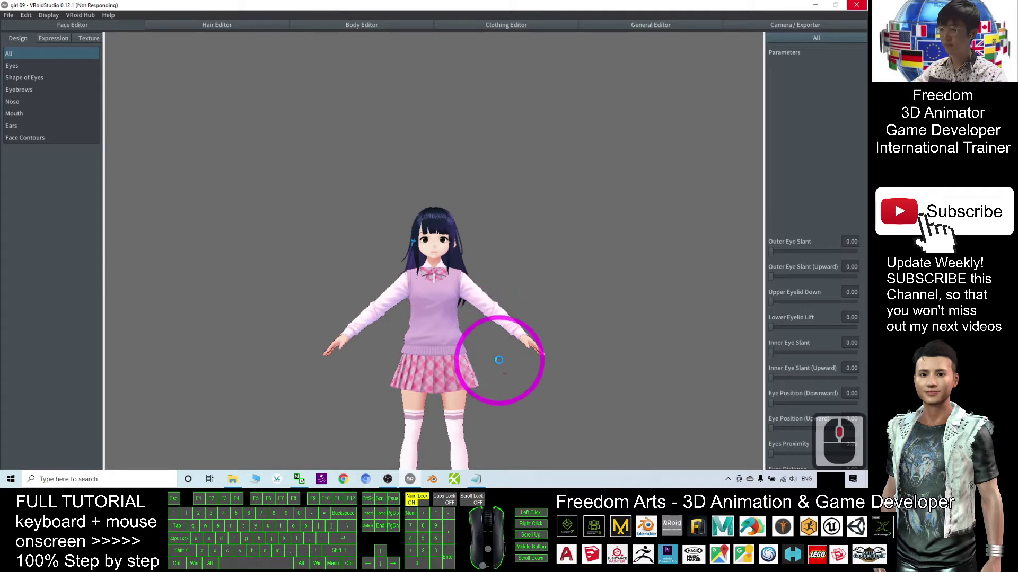
scroll(498, 366, down, 2)
scroll(497, 378, up, 1)
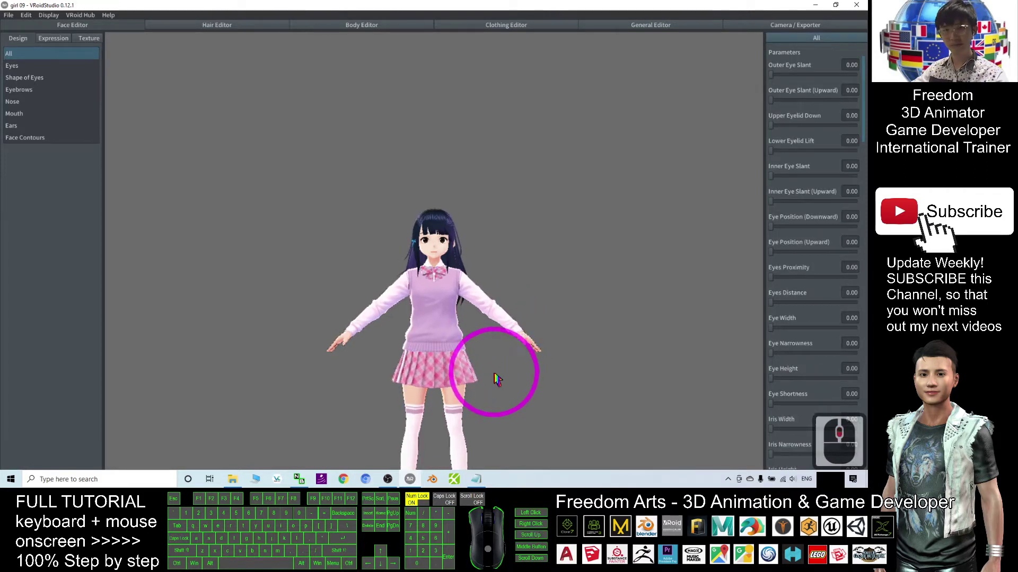
scroll(424, 328, up, 5)
scroll(455, 255, up, 1)
scroll(537, 286, down, 2)
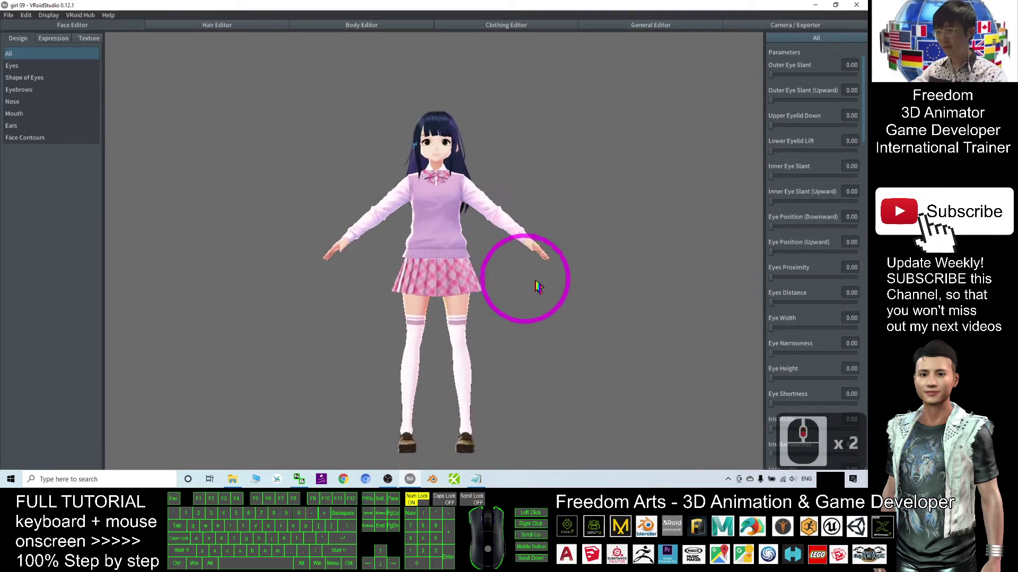
Step: Rotate, pan and zoom the view to frame the avatar's face close up
right_click(545, 291)
scroll(486, 245, up, 17)
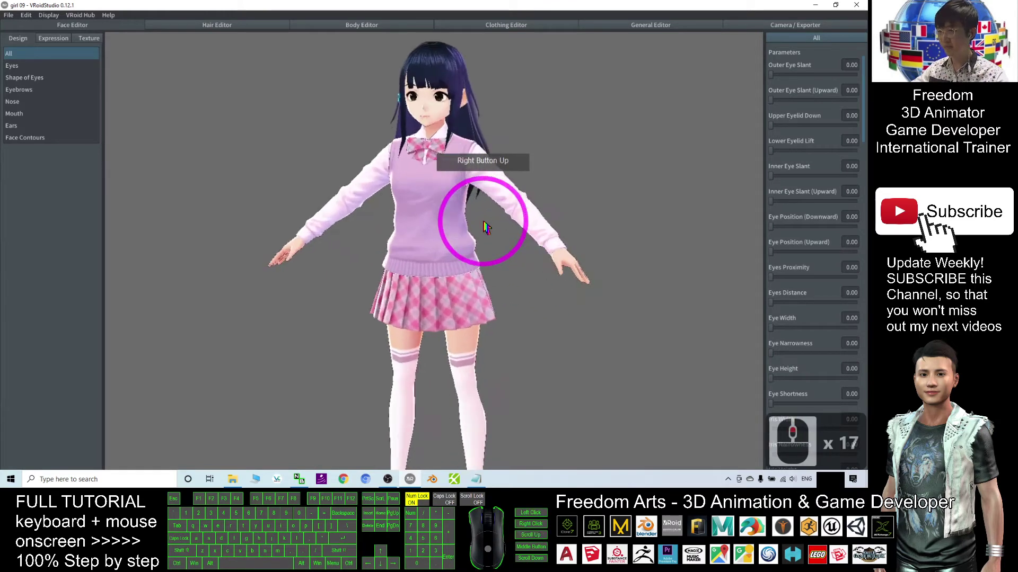
scroll(477, 217, up, 4)
middle_drag(427, 148, 443, 284)
right_drag(443, 284, 450, 272)
scroll(468, 255, up, 8)
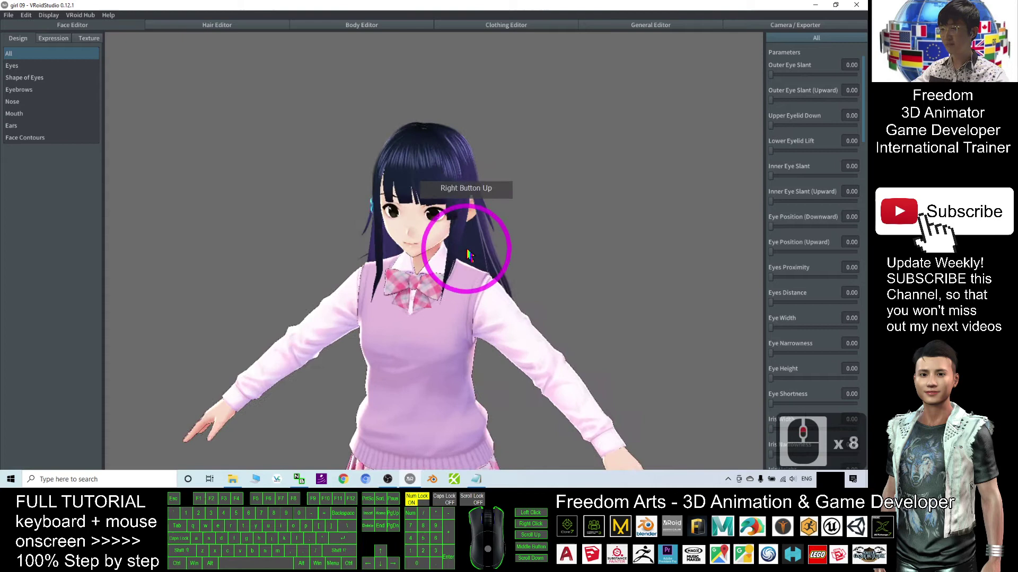
scroll(468, 255, up, 2)
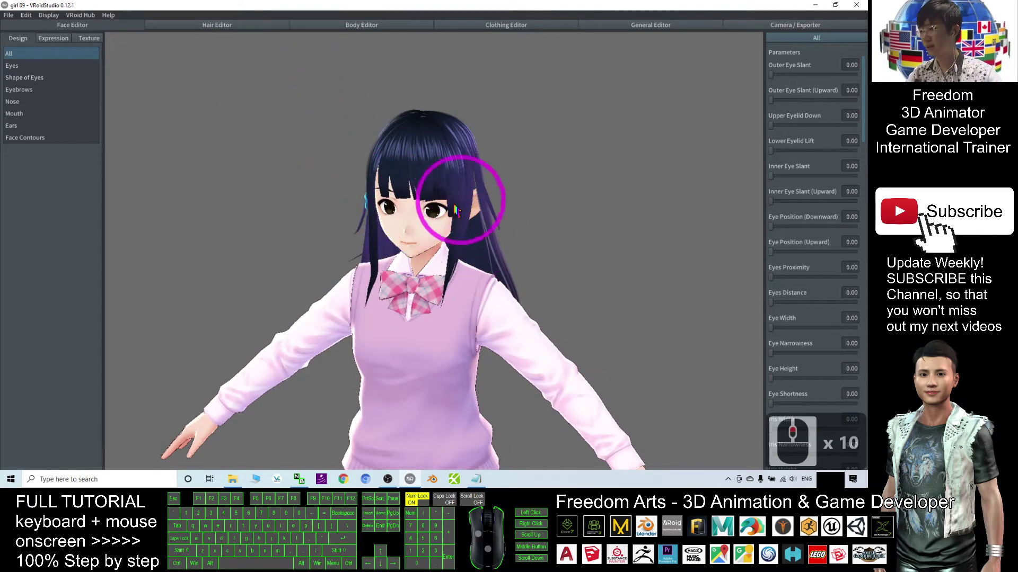
click(74, 27)
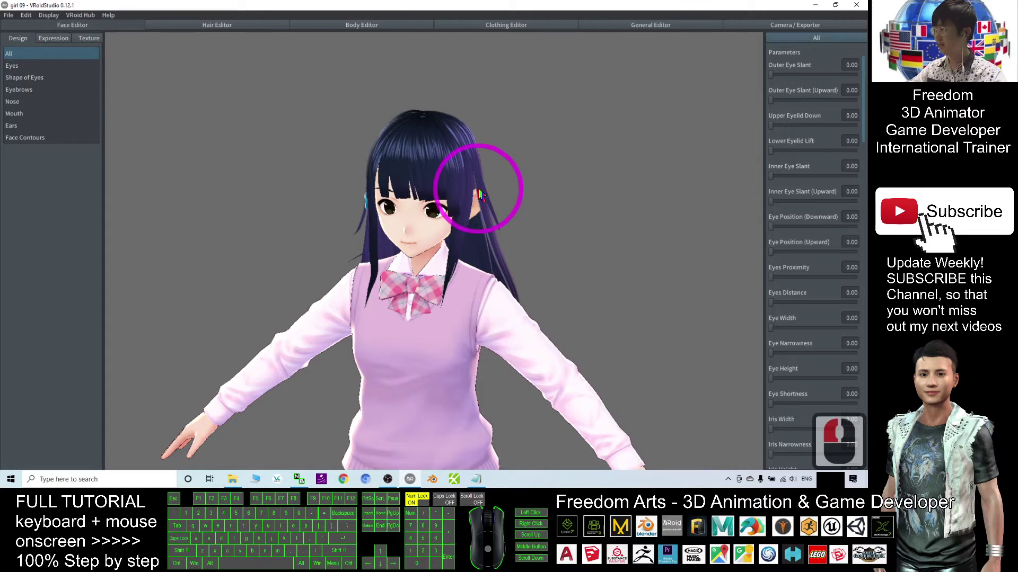
Step: Open the face texture view and select the Face Skin paint layer
click(88, 39)
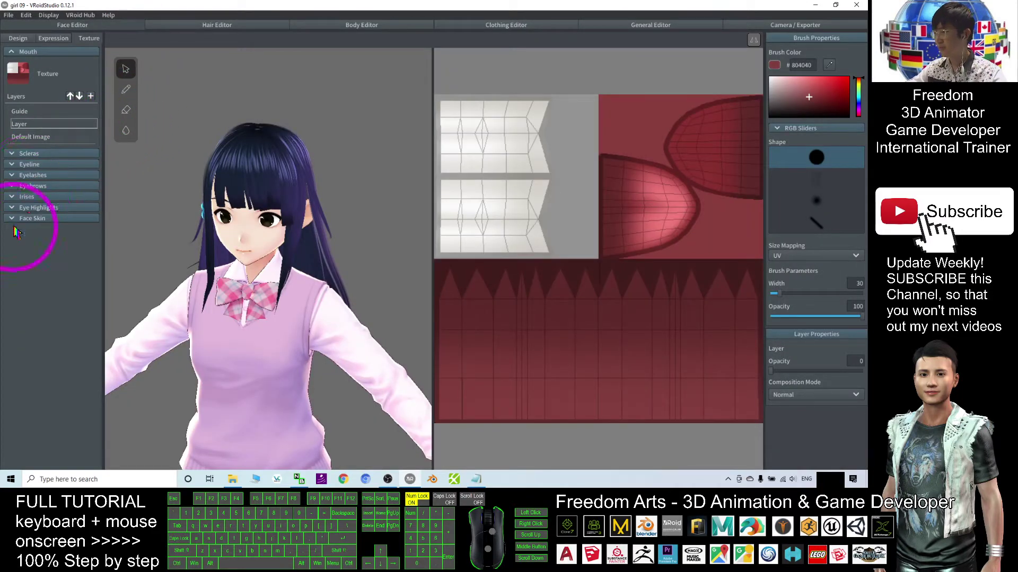
click(13, 220)
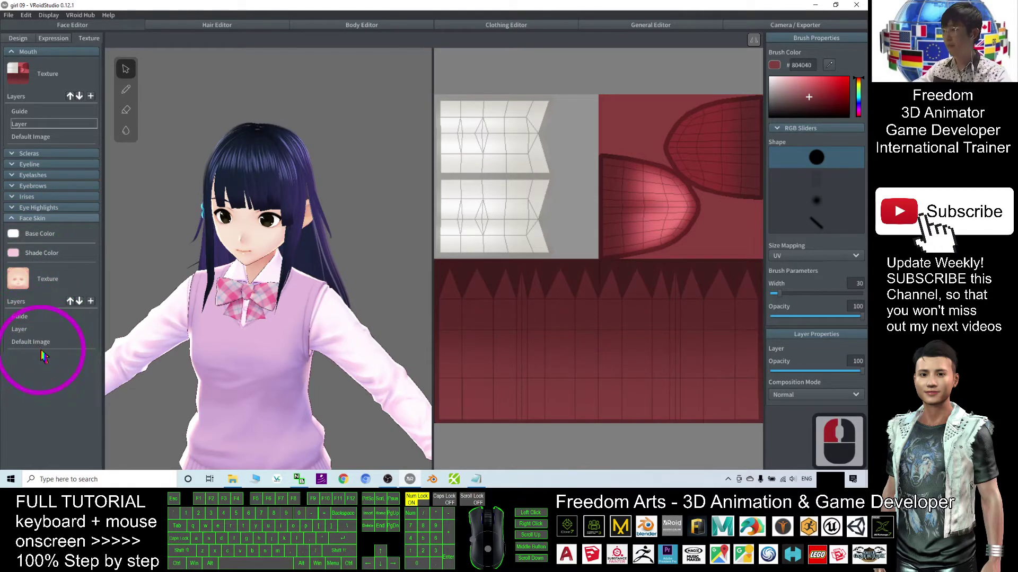
click(33, 331)
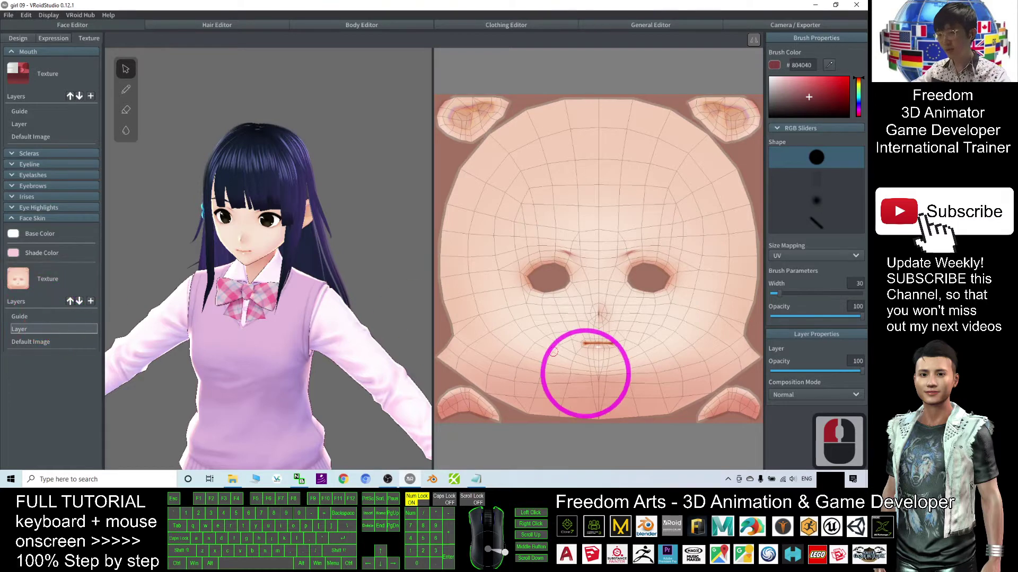
Step: Copy #715050 from note.txt and apply it as the brush colour
click(476, 480)
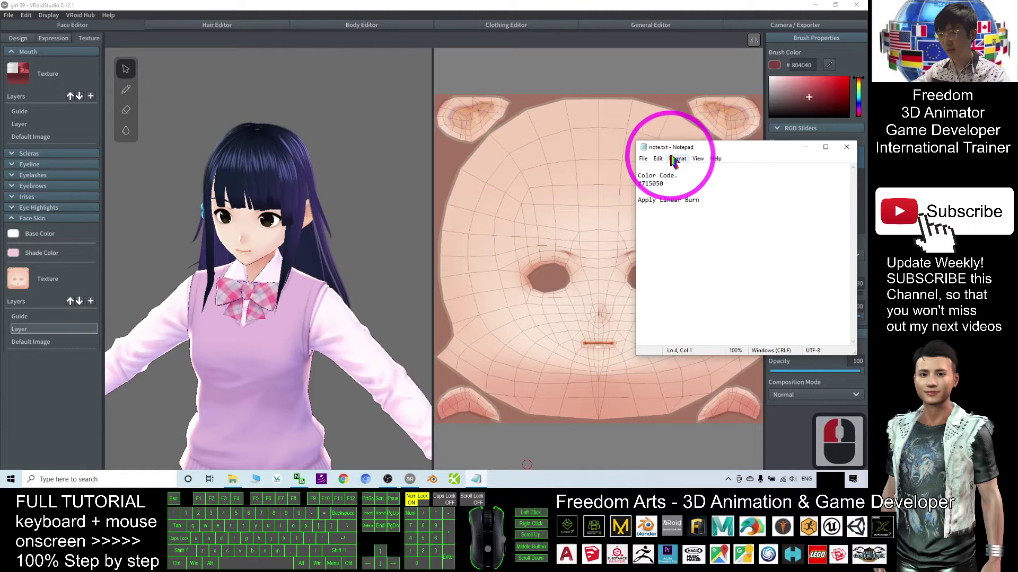
drag(677, 147, 673, 156)
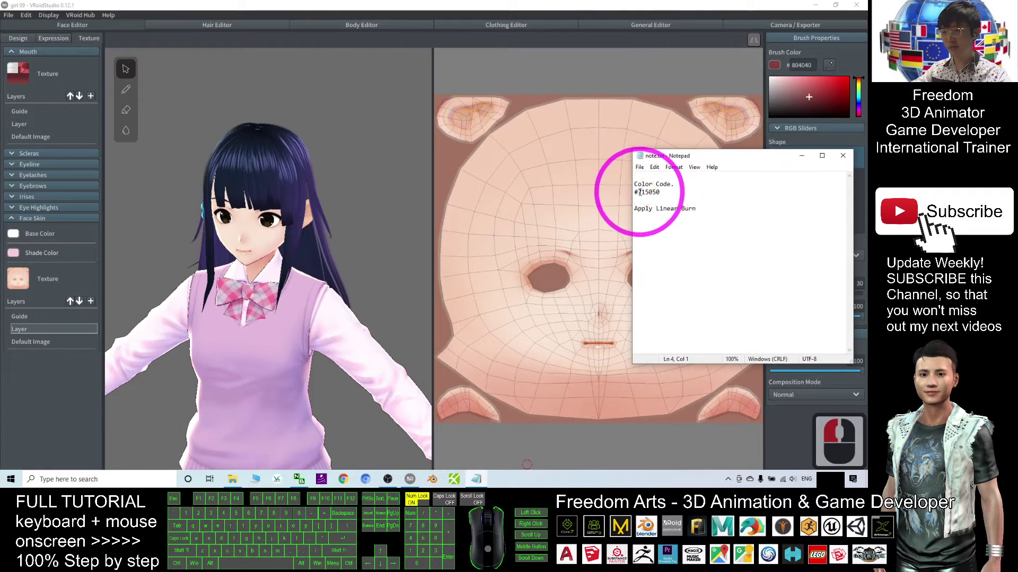
drag(638, 193, 659, 192)
key(ctrl+c)
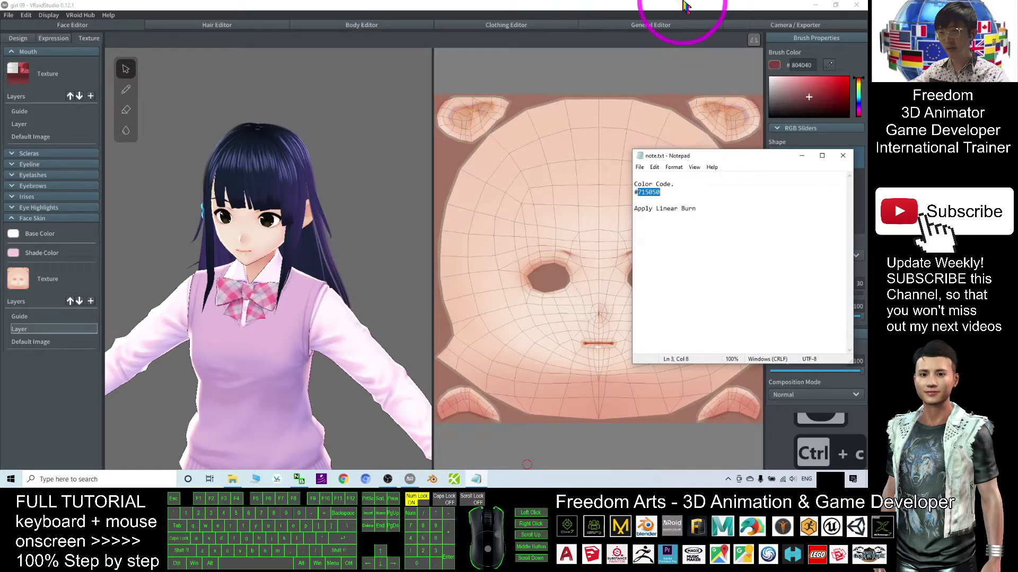
click(684, 6)
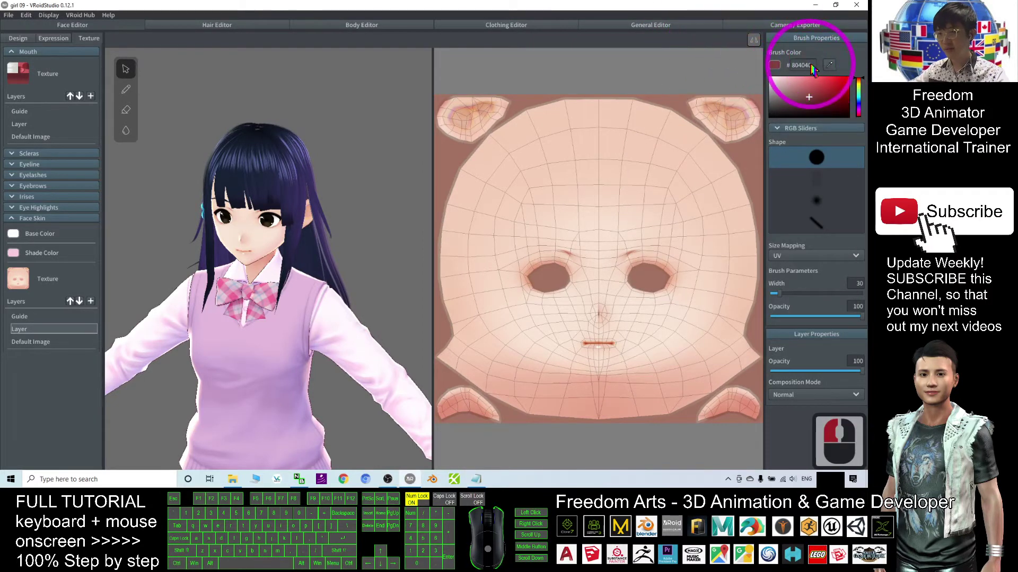
key(ctrl+v)
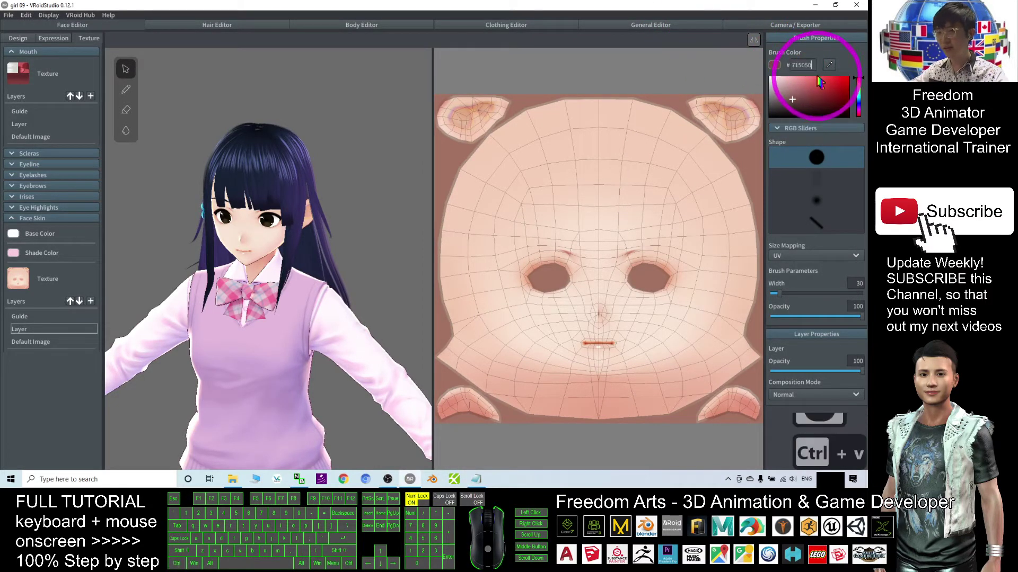
key(Return)
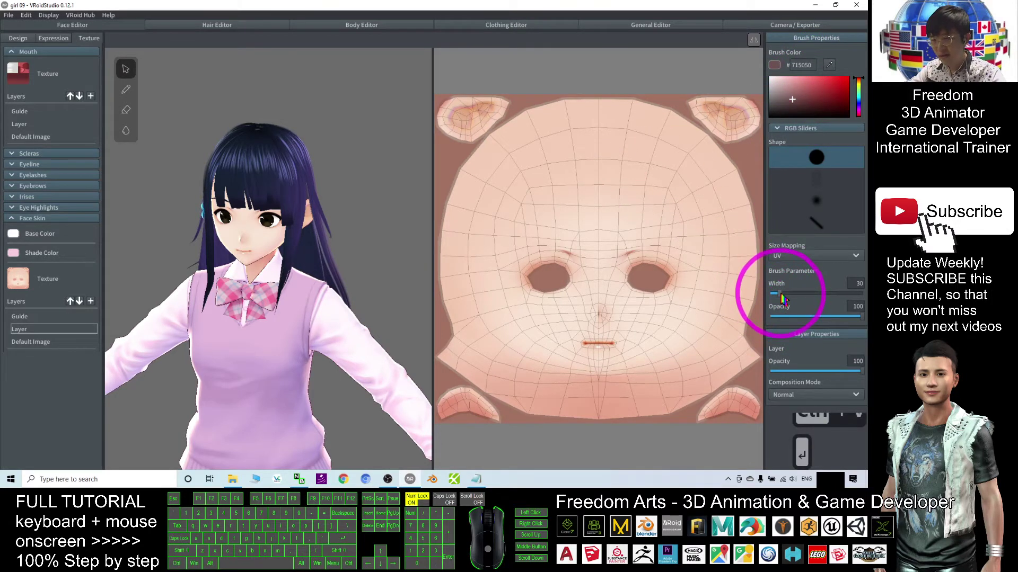
Step: Widen the brush to 204 and paint #715050 over the whole face texture, undoing stray strokes
mouse_move(781, 299)
mouse_down()
mouse_move(858, 299)
mouse_move(832, 296)
mouse_up()
mouse_move(551, 153)
mouse_down()
mouse_move(477, 196)
mouse_move(465, 170)
mouse_move(465, 113)
mouse_move(509, 114)
mouse_move(666, 189)
mouse_move(563, 279)
mouse_move(488, 200)
mouse_move(545, 180)
mouse_move(445, 129)
mouse_move(431, 416)
mouse_move(720, 405)
mouse_move(684, 422)
mouse_move(656, 306)
mouse_move(675, 325)
mouse_move(677, 313)
mouse_move(708, 321)
mouse_up()
key(ctrl+z)
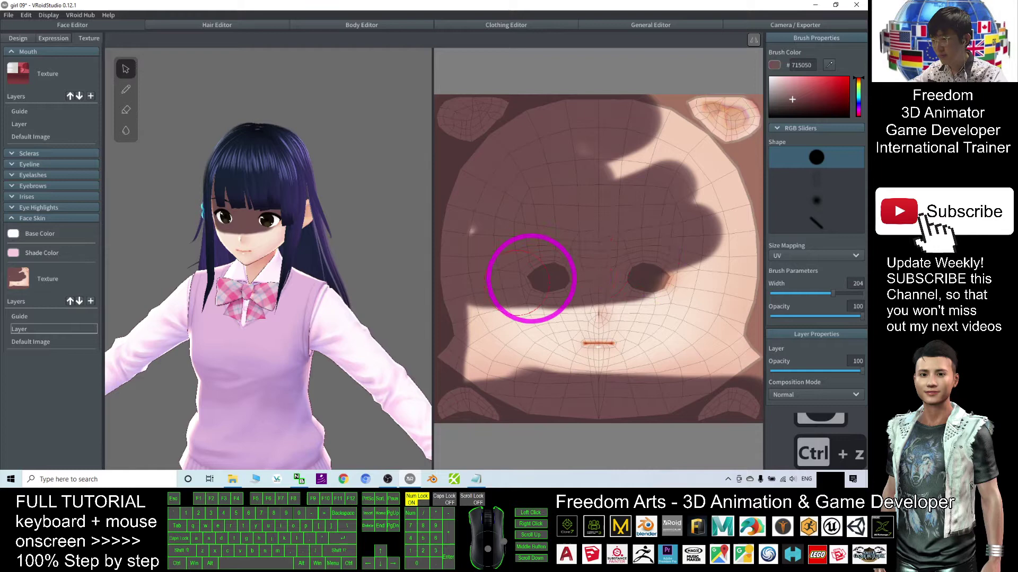
scroll(260, 291, up, 16)
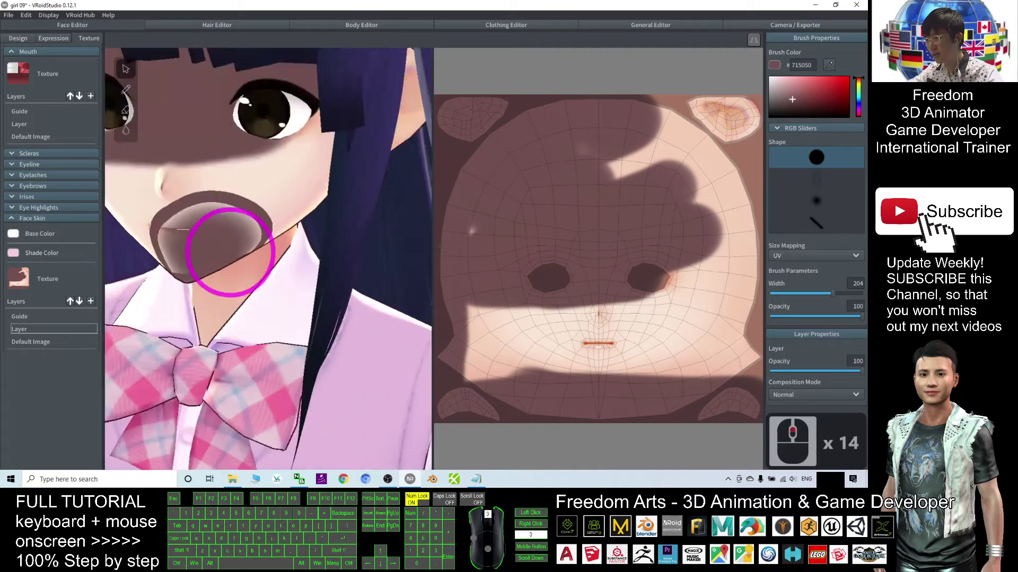
mouse_move(271, 302)
mouse_down()
mouse_move(239, 308)
mouse_move(187, 244)
mouse_up()
key(ctrl+z)
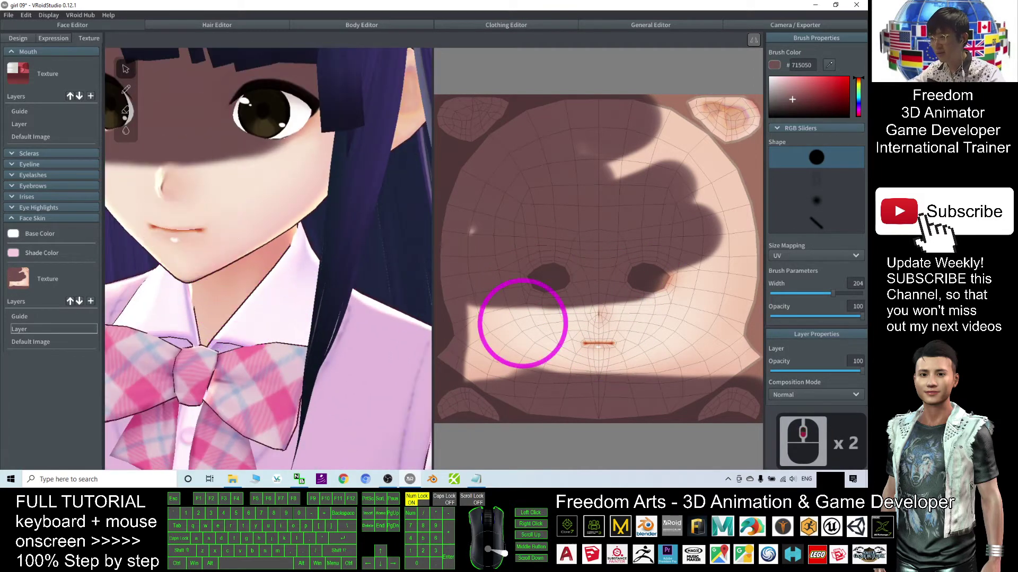
mouse_move(599, 343)
mouse_down()
mouse_move(677, 345)
mouse_move(581, 348)
mouse_move(477, 370)
mouse_move(505, 320)
mouse_move(741, 325)
mouse_move(677, 359)
mouse_move(726, 272)
mouse_move(747, 372)
mouse_move(722, 69)
mouse_move(742, 86)
mouse_move(731, 408)
mouse_move(687, 170)
mouse_move(508, 188)
mouse_move(473, 159)
mouse_move(480, 227)
mouse_move(452, 88)
mouse_move(420, 95)
mouse_move(546, 278)
mouse_up()
Step: Set the face skin layer's Composition Mode to Linear Burn and orbit to view the darker face
scroll(297, 249, down, 3)
scroll(297, 249, down, 1)
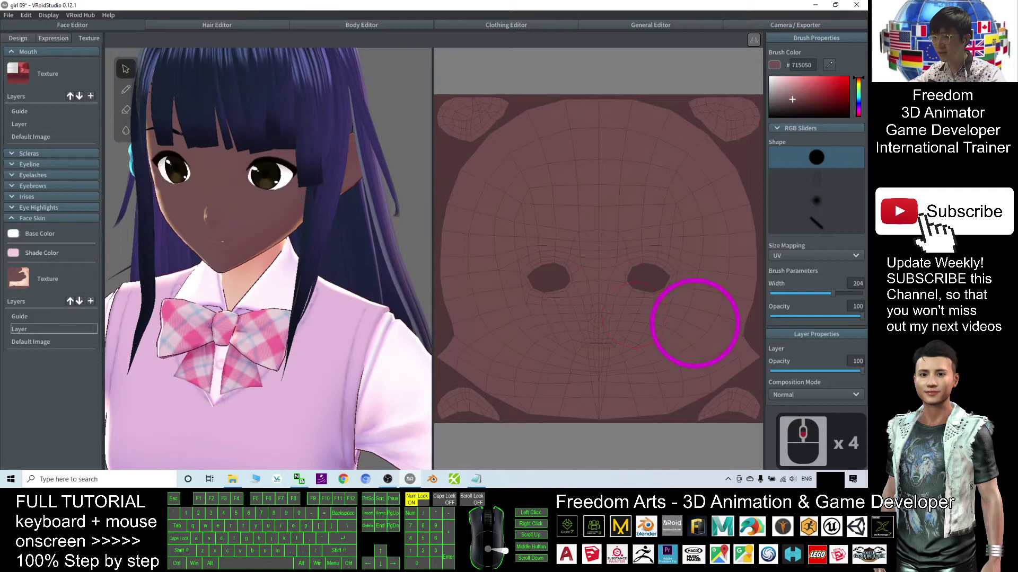
click(803, 397)
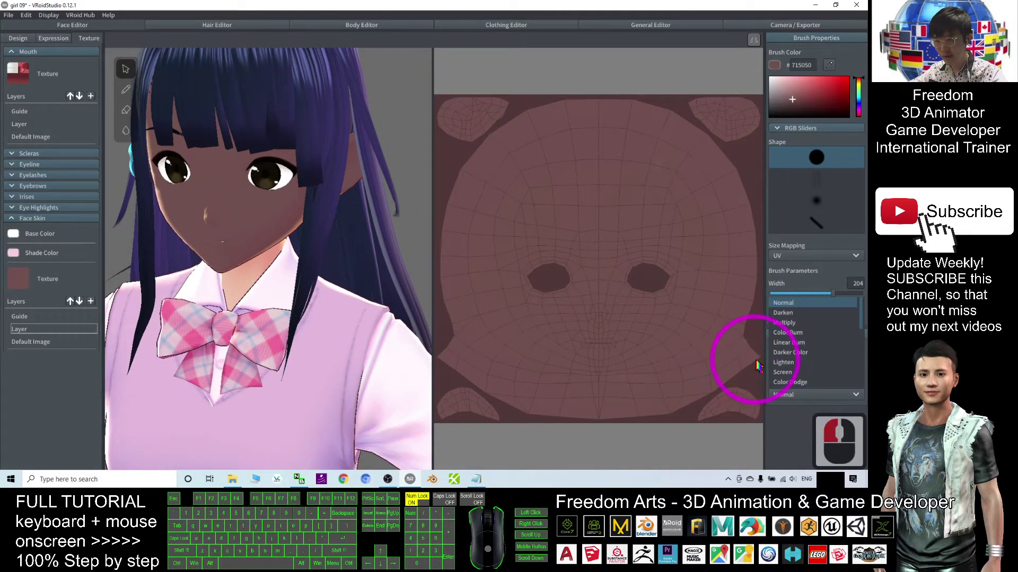
click(788, 342)
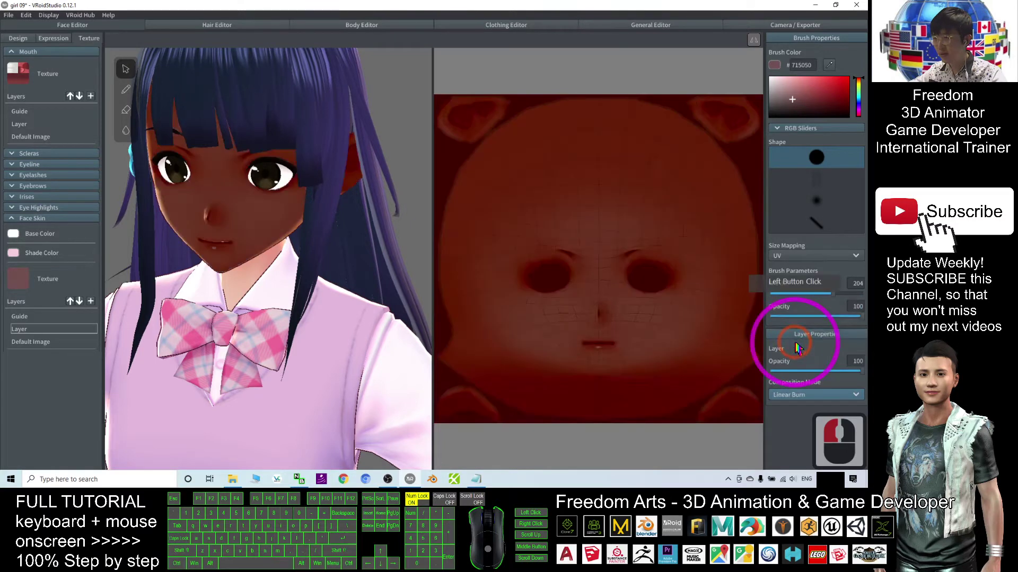
scroll(250, 201, up, 4)
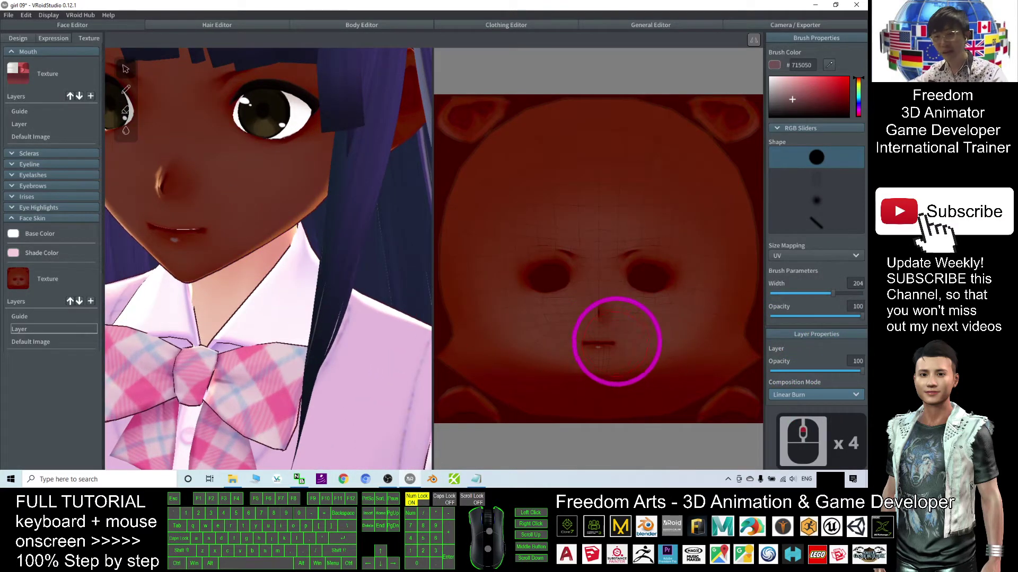
scroll(181, 241, down, 4)
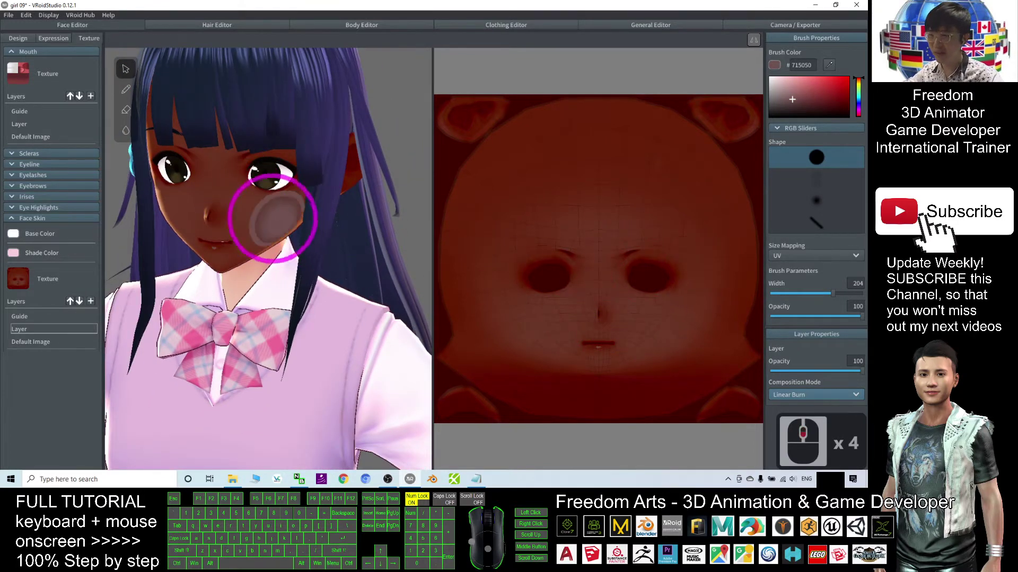
scroll(268, 241, up, 3)
shift+right_drag(269, 241, 313, 363)
scroll(314, 368, down, 6)
scroll(314, 367, down, 16)
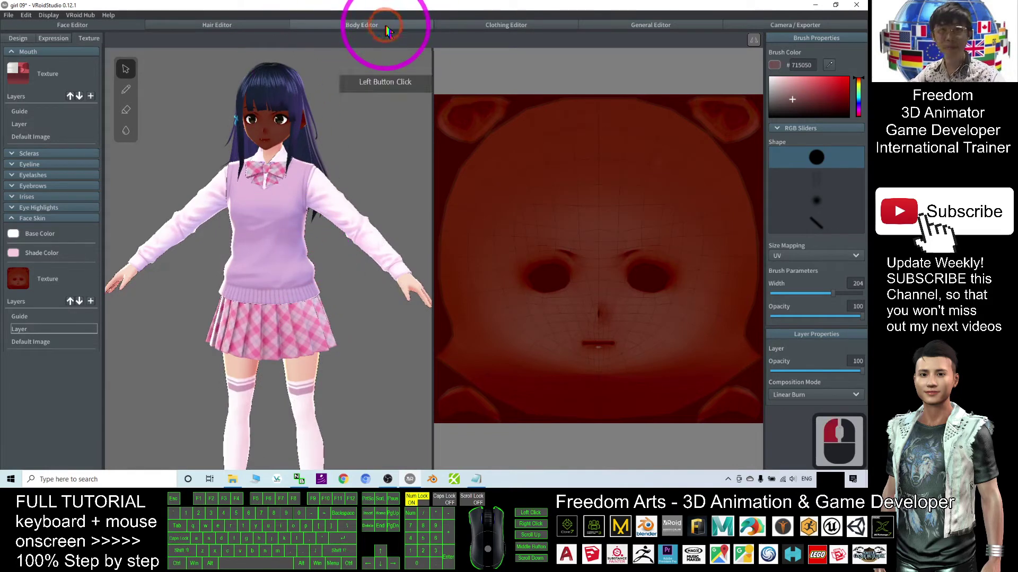
Step: Switch to the Body Editor and load the body skin texture's paint layer
click(362, 27)
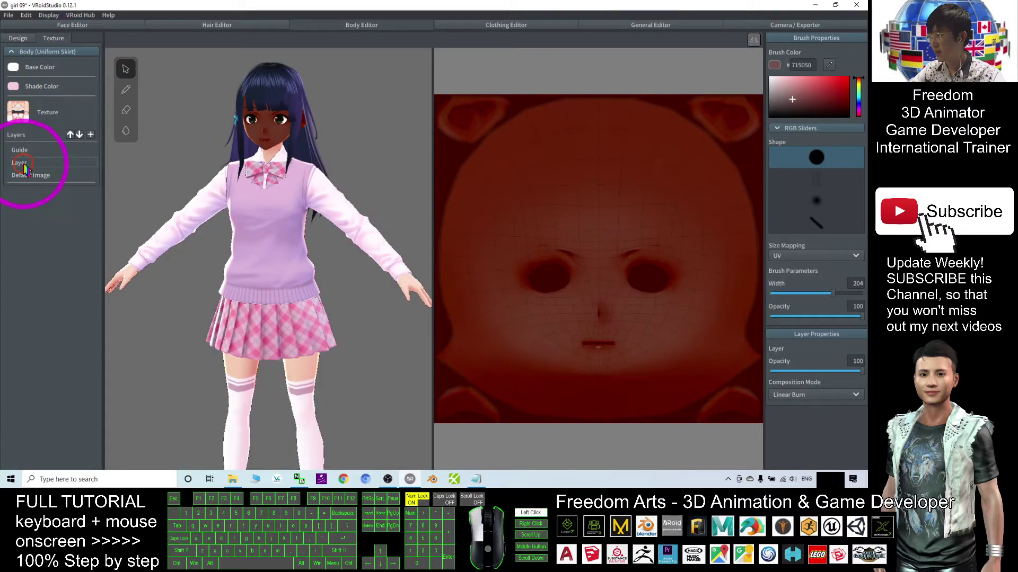
click(24, 167)
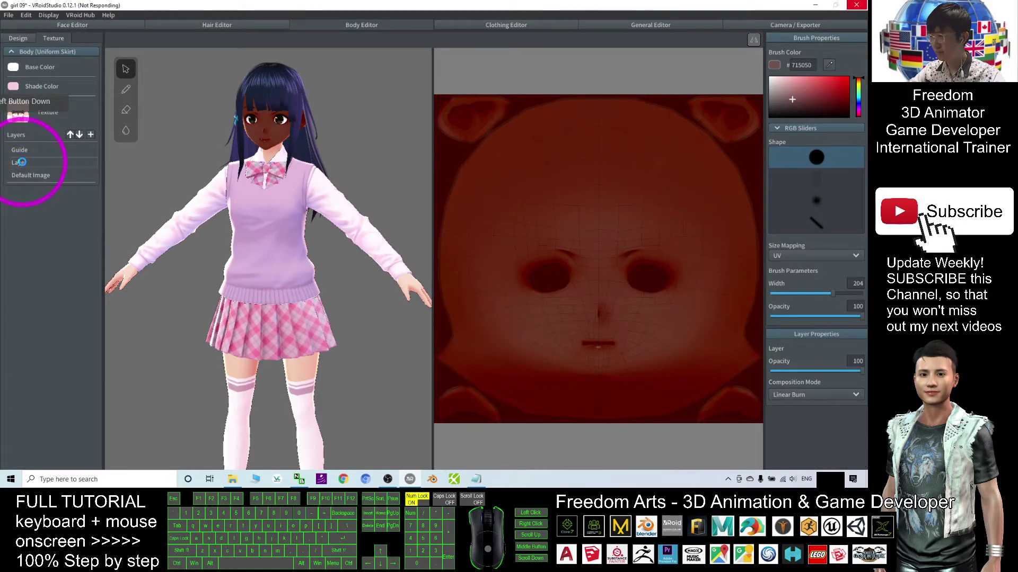
mouse_move(61, 165)
mouse_down()
mouse_move(322, 180)
mouse_move(454, 174)
mouse_move(528, 91)
mouse_move(701, 96)
mouse_move(658, 246)
mouse_move(589, 248)
mouse_move(568, 197)
mouse_move(546, 214)
mouse_move(775, 78)
mouse_move(826, 60)
mouse_move(798, 76)
mouse_up()
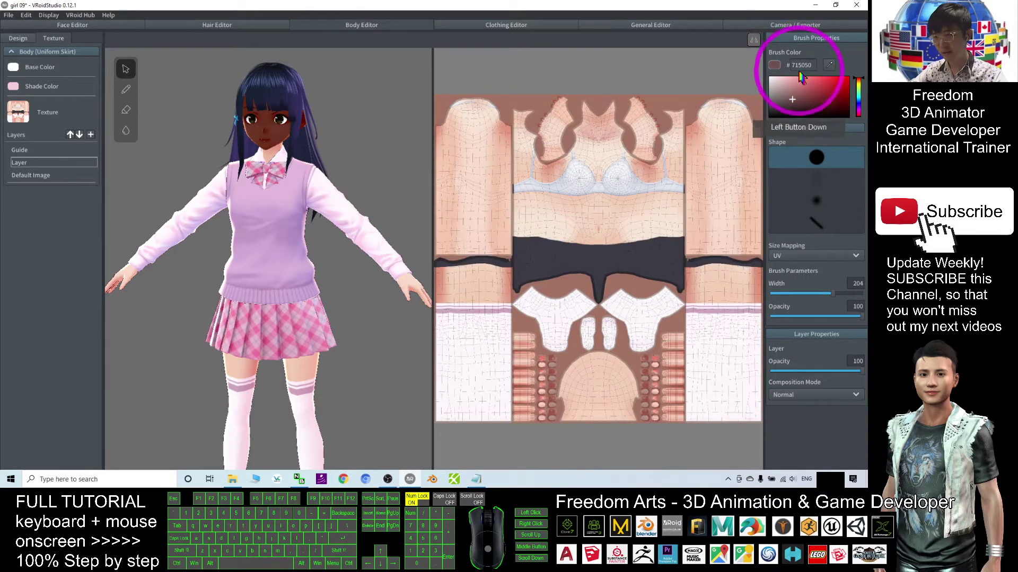
Step: Paint #715050 over the entire body texture with the brush widened to 297
click(476, 479)
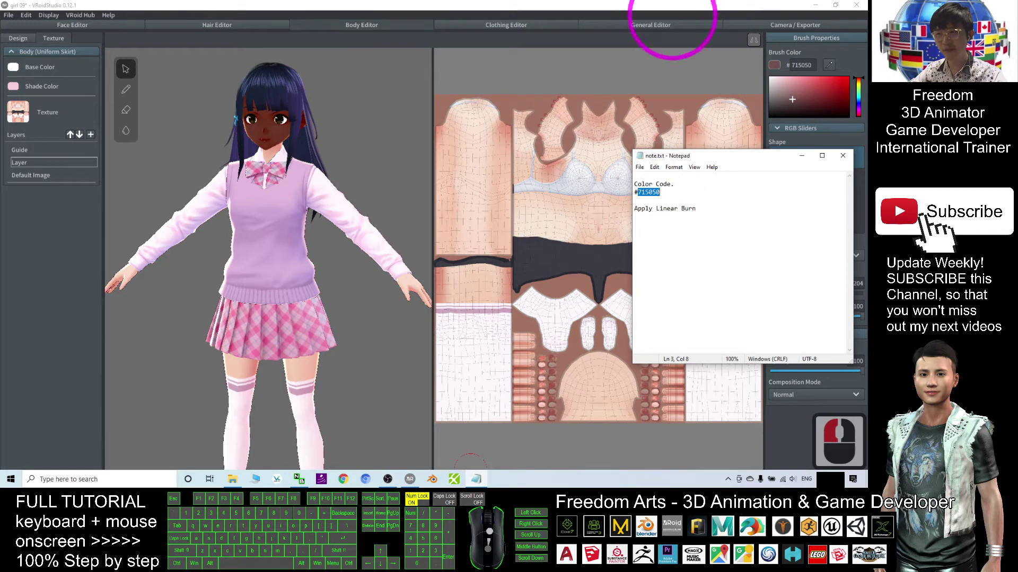
click(676, 8)
mouse_move(615, 127)
mouse_down()
mouse_move(596, 141)
mouse_move(425, 150)
mouse_move(602, 108)
mouse_move(420, 96)
mouse_move(739, 102)
mouse_move(614, 113)
mouse_move(445, 153)
mouse_move(436, 254)
mouse_move(436, 186)
mouse_move(480, 220)
mouse_move(493, 214)
mouse_up()
drag(858, 299, 862, 295)
mouse_move(557, 212)
mouse_down()
mouse_move(516, 221)
mouse_move(579, 174)
mouse_move(482, 171)
mouse_move(494, 149)
mouse_move(452, 157)
mouse_move(538, 216)
mouse_move(678, 157)
mouse_move(570, 180)
mouse_move(589, 194)
mouse_move(622, 165)
mouse_move(616, 238)
mouse_move(571, 195)
mouse_move(571, 211)
mouse_move(561, 192)
mouse_move(589, 212)
mouse_up()
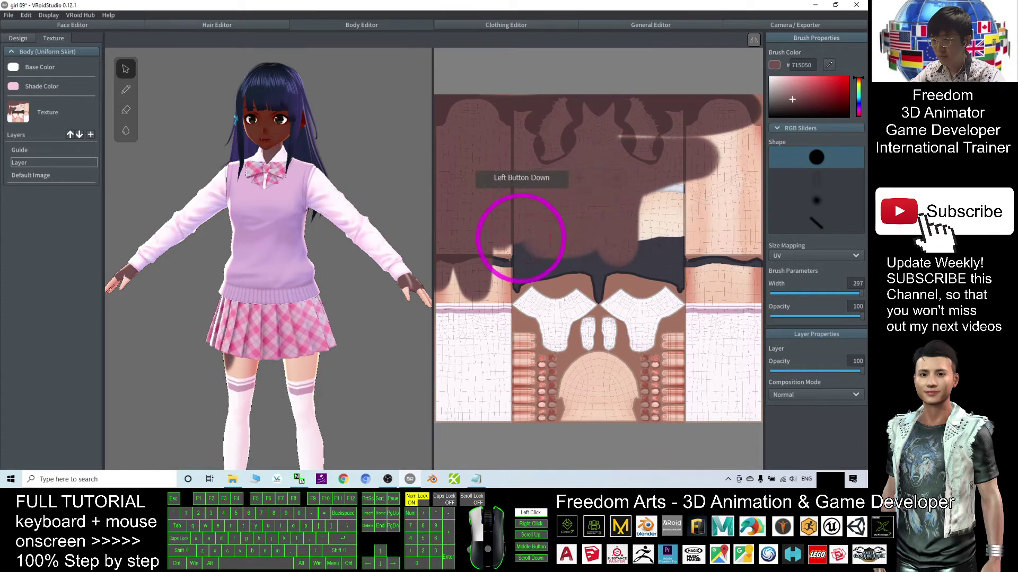
mouse_move(520, 238)
mouse_down()
mouse_move(471, 298)
mouse_move(449, 300)
mouse_move(455, 288)
mouse_move(486, 287)
mouse_move(502, 310)
mouse_move(481, 417)
mouse_move(456, 426)
mouse_move(441, 377)
mouse_move(460, 308)
mouse_move(458, 412)
mouse_move(490, 419)
mouse_move(506, 406)
mouse_move(442, 335)
mouse_move(458, 278)
mouse_move(494, 261)
mouse_move(544, 281)
mouse_move(531, 412)
mouse_move(530, 285)
mouse_move(542, 259)
mouse_move(572, 296)
mouse_move(556, 412)
mouse_move(566, 420)
mouse_move(619, 284)
mouse_move(632, 364)
mouse_move(616, 411)
mouse_move(588, 422)
mouse_move(789, 420)
mouse_move(677, 406)
mouse_move(694, 377)
mouse_move(647, 307)
mouse_move(658, 387)
mouse_move(671, 326)
mouse_move(717, 322)
mouse_move(713, 399)
mouse_move(722, 355)
mouse_move(709, 285)
mouse_move(744, 351)
mouse_move(749, 96)
mouse_move(741, 226)
mouse_move(755, 394)
mouse_move(734, 405)
mouse_move(700, 348)
mouse_move(720, 114)
mouse_move(613, 138)
mouse_move(647, 215)
mouse_move(647, 281)
mouse_move(692, 164)
mouse_up()
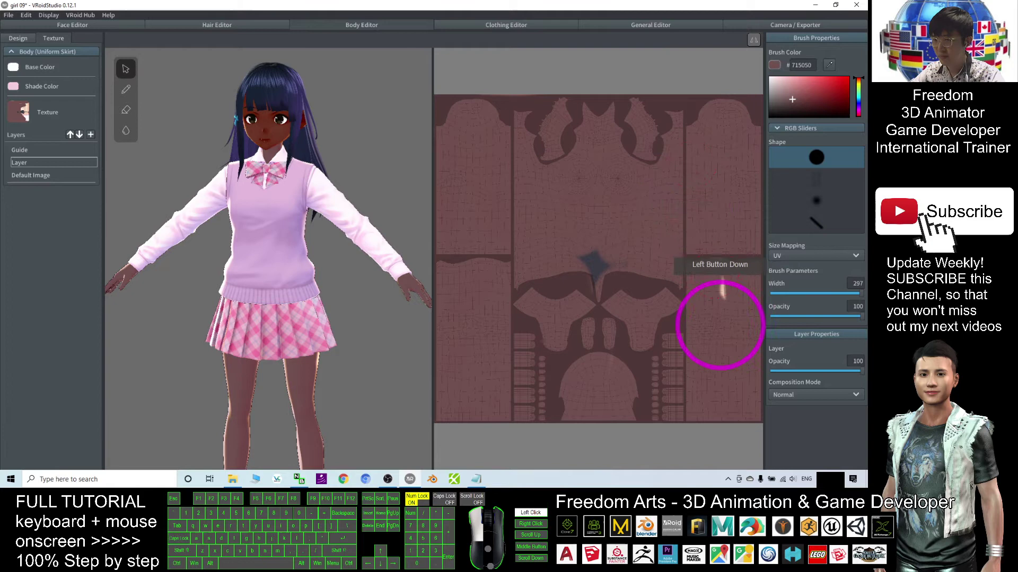
mouse_move(719, 324)
mouse_down()
mouse_move(708, 295)
mouse_move(598, 270)
mouse_move(572, 242)
mouse_move(636, 257)
mouse_move(735, 324)
mouse_up()
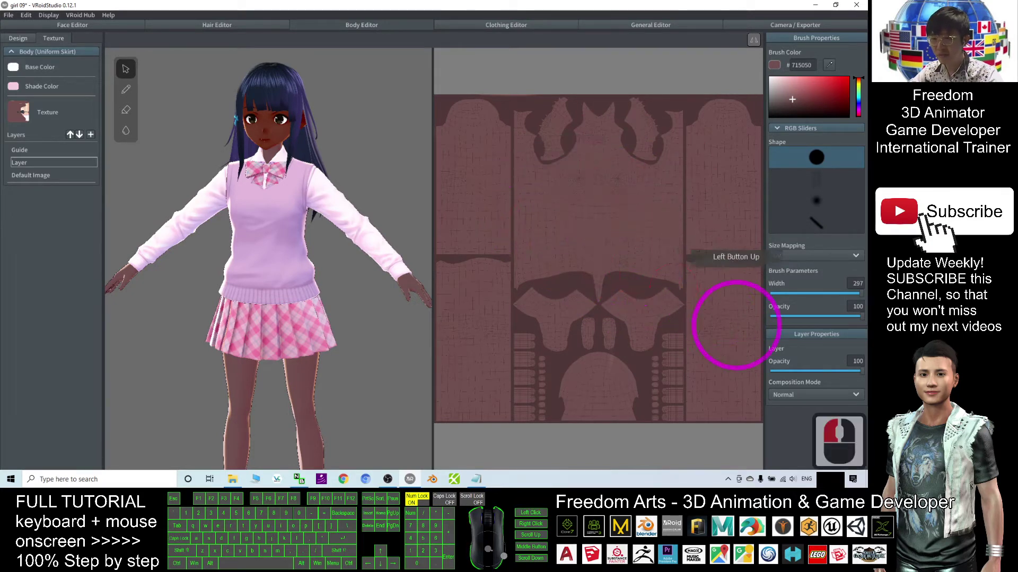
Step: Set the body paint layer's Composition Mode to Linear Burn
click(805, 399)
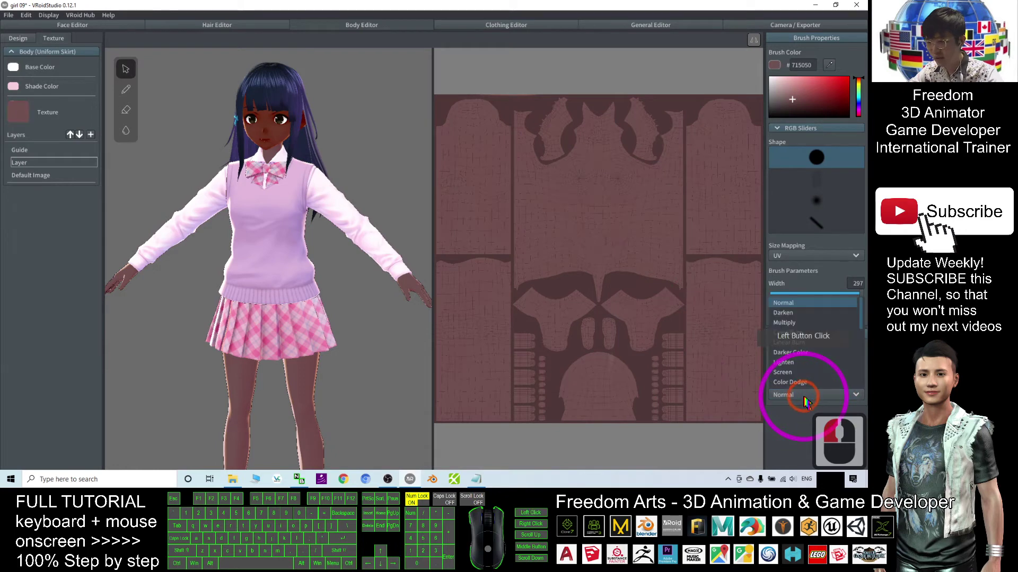
click(786, 344)
scroll(336, 368, down, 9)
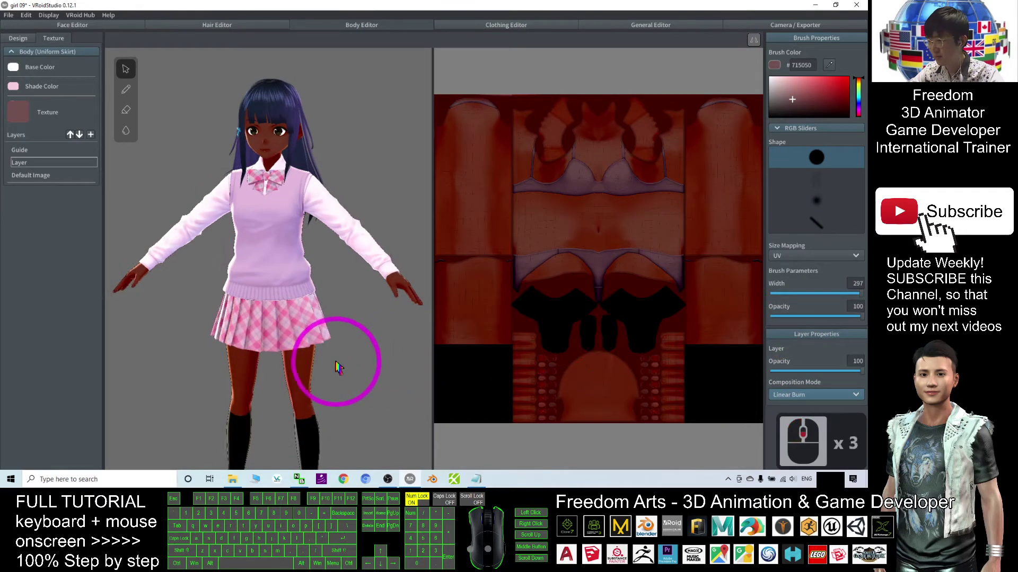
scroll(350, 374, up, 2)
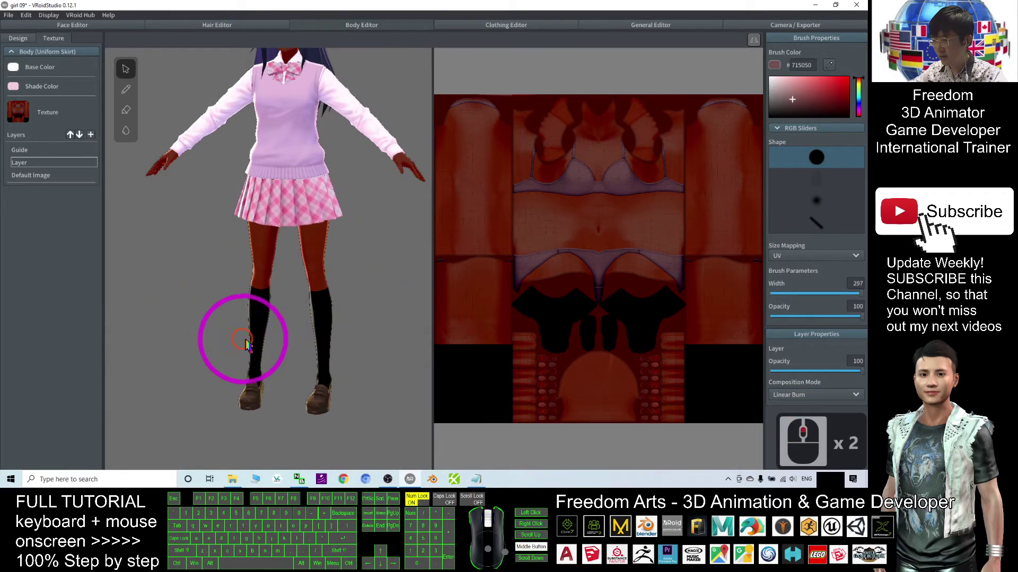
Step: Reframe the model and undo the stray paint mark on the thigh
middle_drag(239, 337, 414, 387)
click(334, 278)
key(ctrl+z)
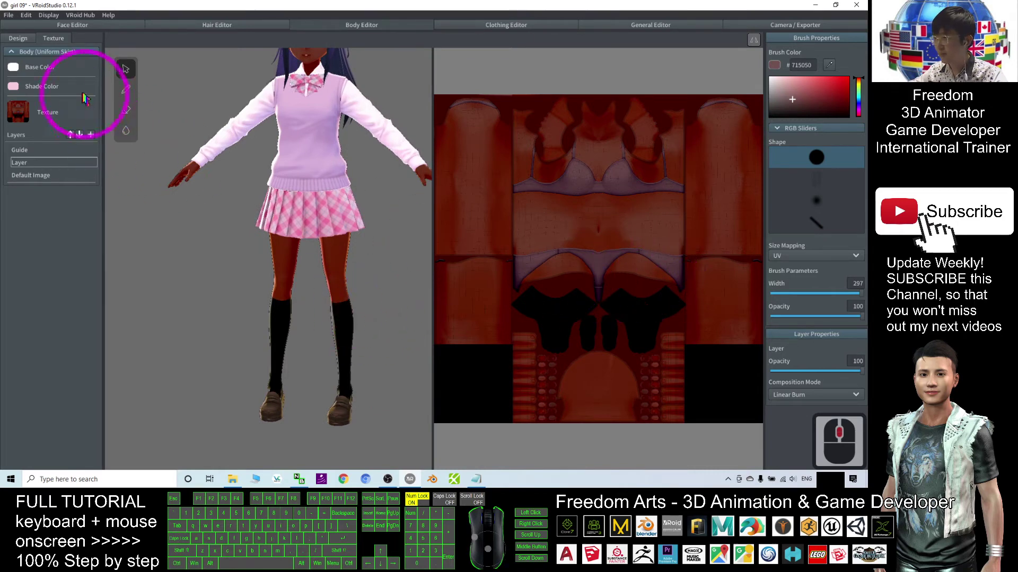
click(126, 110)
Step: Erase dark paint from the lower-left and lower-right sock blocks
mouse_move(572, 302)
mouse_down()
mouse_move(579, 309)
mouse_move(547, 310)
mouse_move(551, 334)
mouse_move(448, 364)
mouse_move(487, 389)
mouse_move(557, 365)
mouse_up()
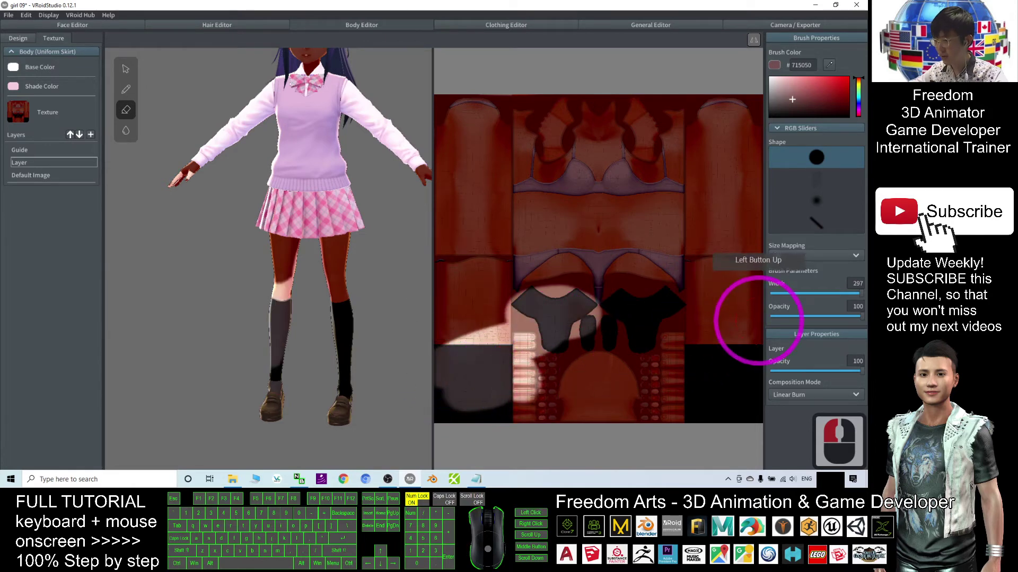
key(ctrl+z)
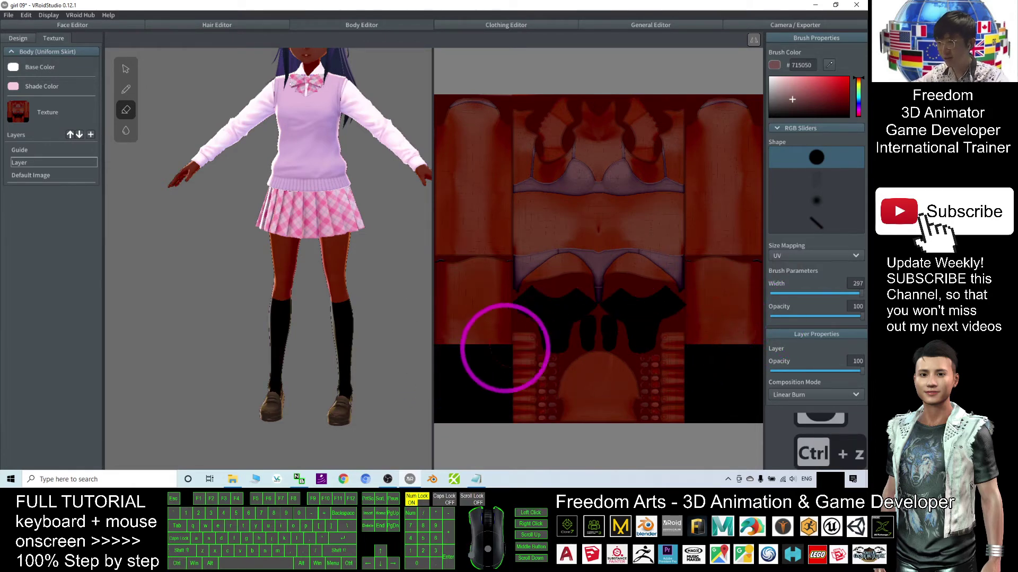
mouse_move(505, 368)
mouse_down()
mouse_move(433, 366)
mouse_move(434, 401)
mouse_move(500, 403)
mouse_move(493, 415)
mouse_move(453, 415)
mouse_move(442, 364)
mouse_move(509, 367)
mouse_move(480, 403)
mouse_up()
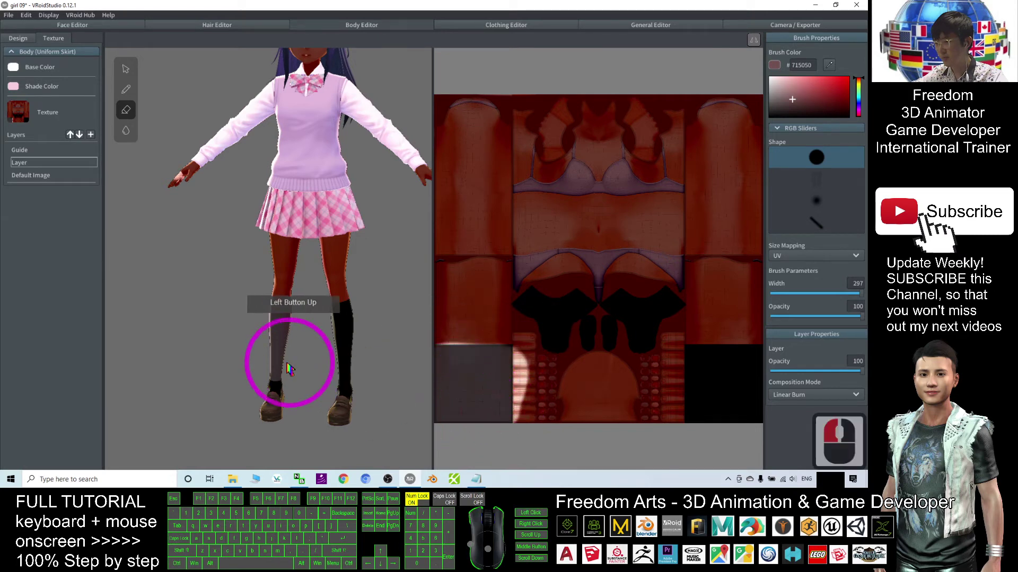
scroll(244, 350, up, 2)
mouse_move(714, 367)
mouse_down()
mouse_move(693, 374)
mouse_move(725, 359)
mouse_move(734, 402)
mouse_move(699, 424)
mouse_move(764, 352)
mouse_move(749, 413)
mouse_move(749, 352)
mouse_move(576, 372)
mouse_move(343, 332)
mouse_move(819, 252)
mouse_up()
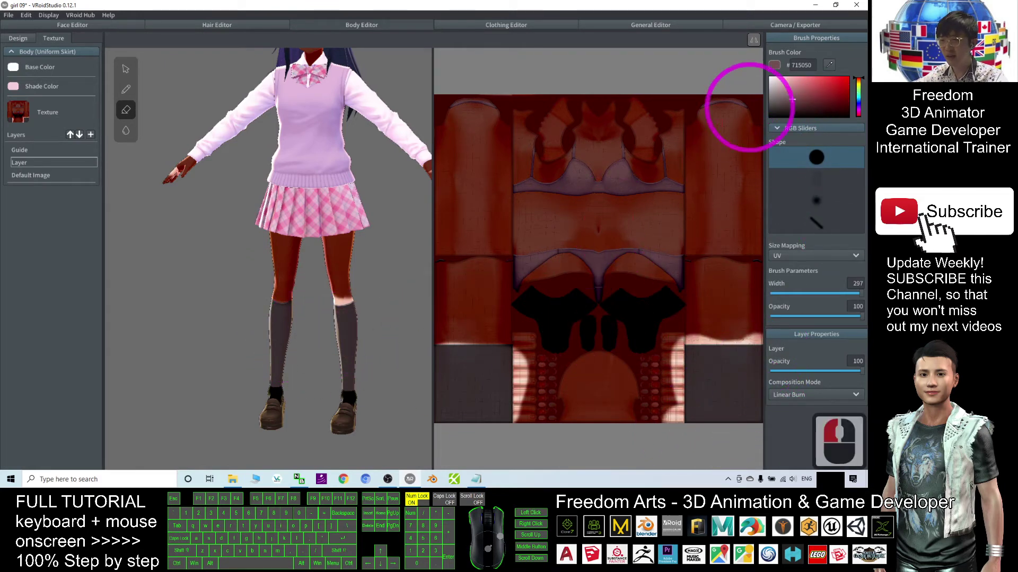
Step: Repaint both lower sock blocks solid dark with the brush
click(125, 90)
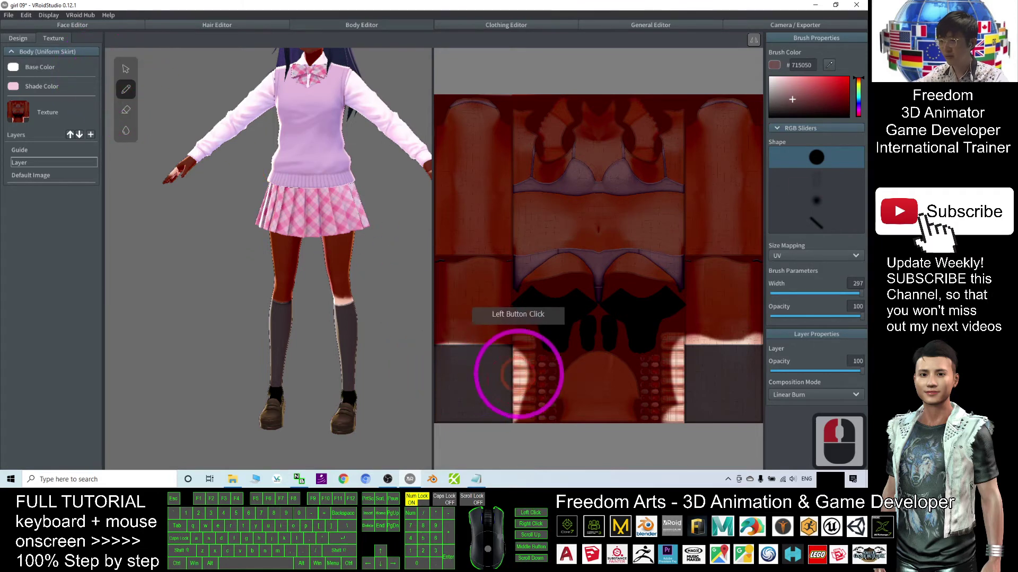
mouse_move(514, 368)
mouse_down()
mouse_move(508, 414)
mouse_move(448, 342)
mouse_move(574, 340)
mouse_move(468, 336)
mouse_move(453, 346)
mouse_move(449, 401)
mouse_move(493, 402)
mouse_move(489, 364)
mouse_move(495, 409)
mouse_move(496, 377)
mouse_up()
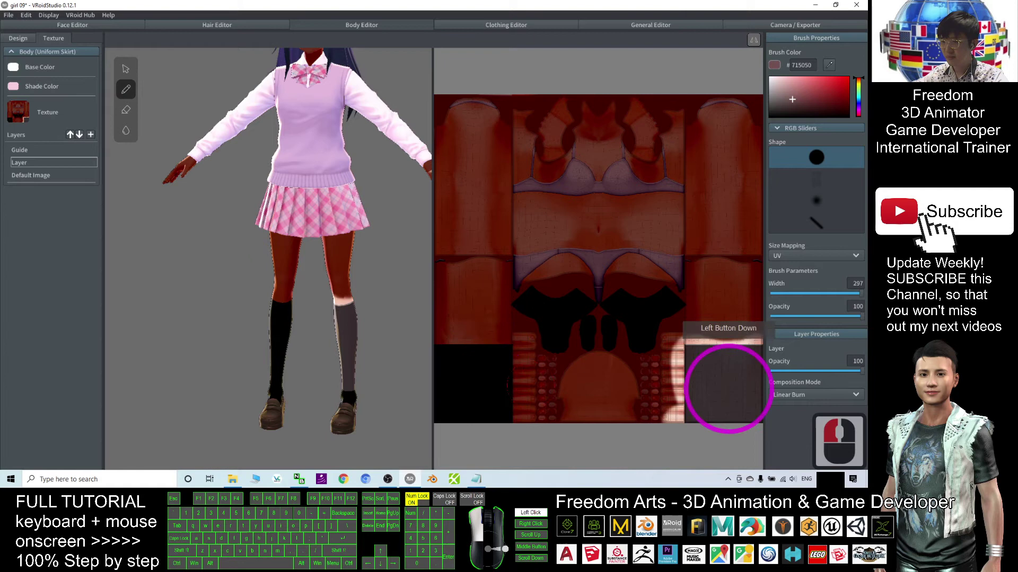
mouse_move(731, 386)
mouse_down()
mouse_move(731, 405)
mouse_move(703, 359)
mouse_move(677, 345)
mouse_move(675, 427)
mouse_move(744, 398)
mouse_move(752, 345)
mouse_move(710, 345)
mouse_move(747, 414)
mouse_move(522, 352)
mouse_move(257, 246)
mouse_up()
Step: Lower the body skin's Linear Burn layer opacity from 100 to 70
scroll(256, 245, down, 13)
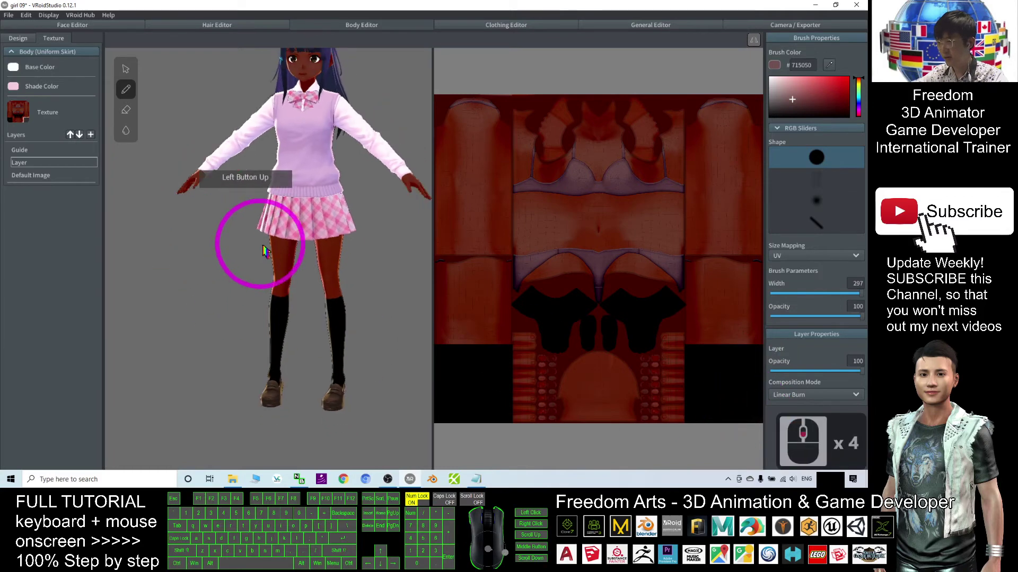
right_drag(261, 295, 289, 209)
scroll(365, 196, up, 20)
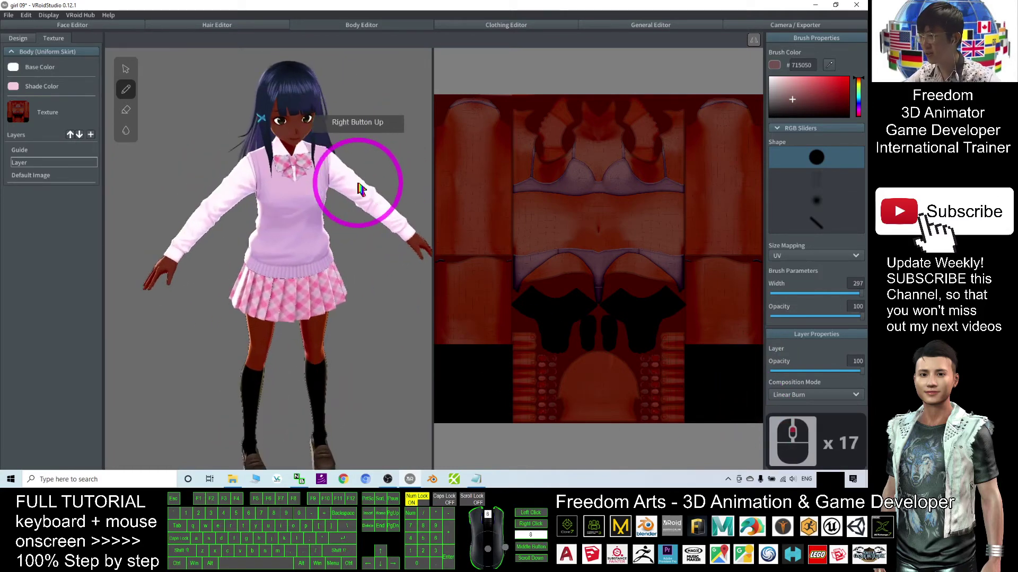
scroll(350, 233, down, 6)
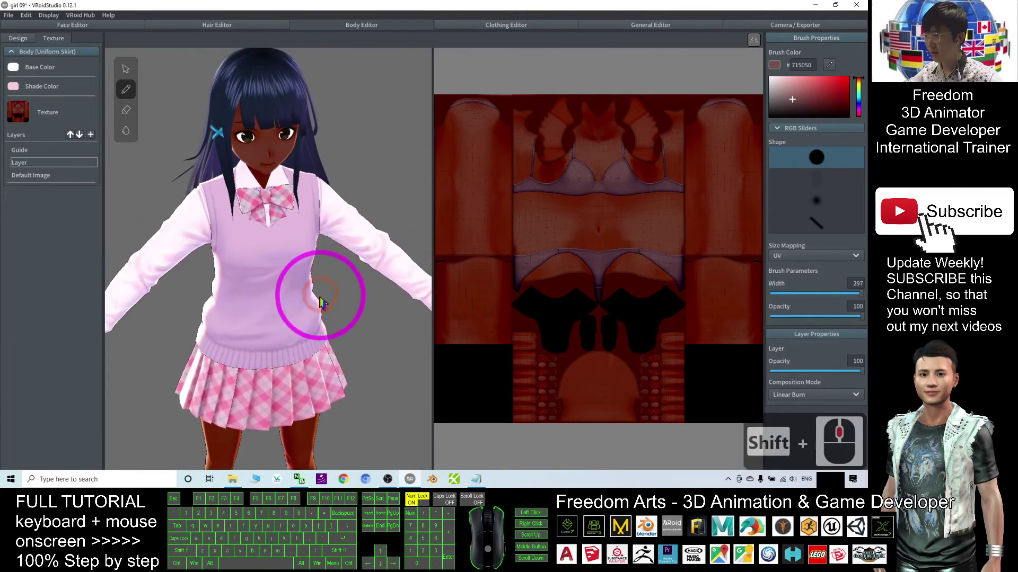
shift+right_drag(318, 295, 315, 305)
scroll(315, 304, down, 13)
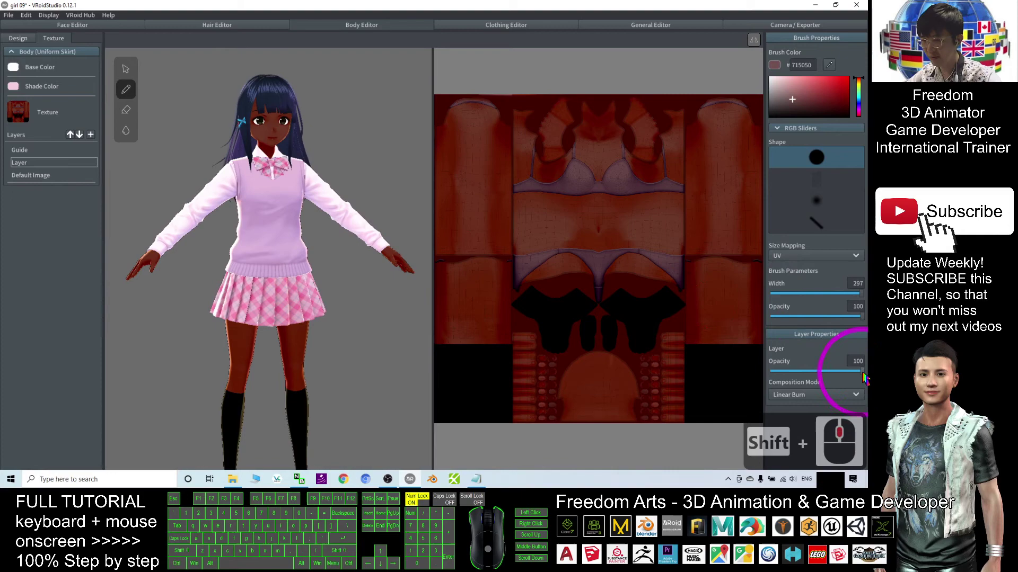
mouse_move(862, 378)
mouse_down()
mouse_move(782, 373)
mouse_move(835, 372)
mouse_up()
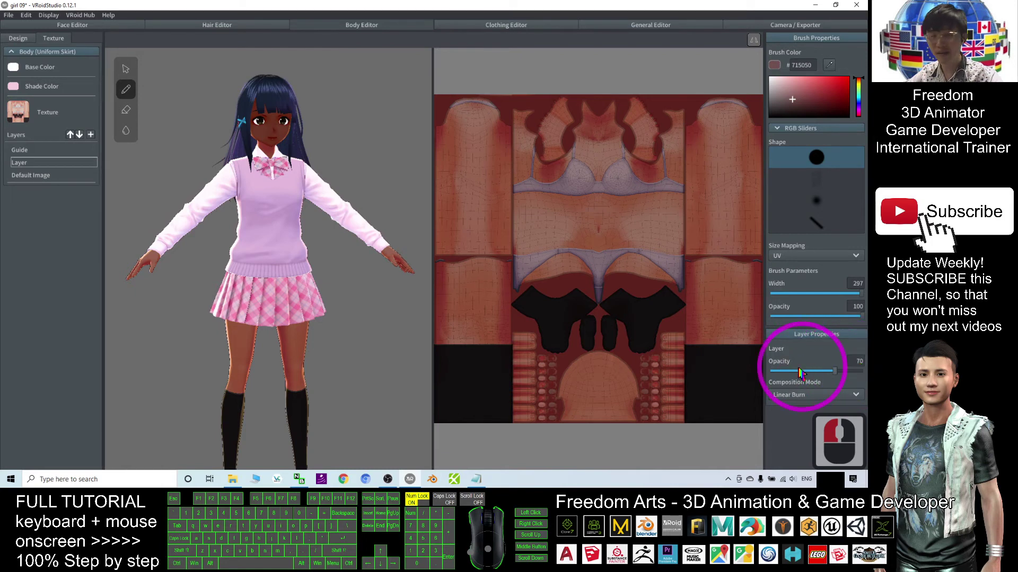
Step: Go to the Face Editor's Texture view and expand the Face Skin layers
click(88, 32)
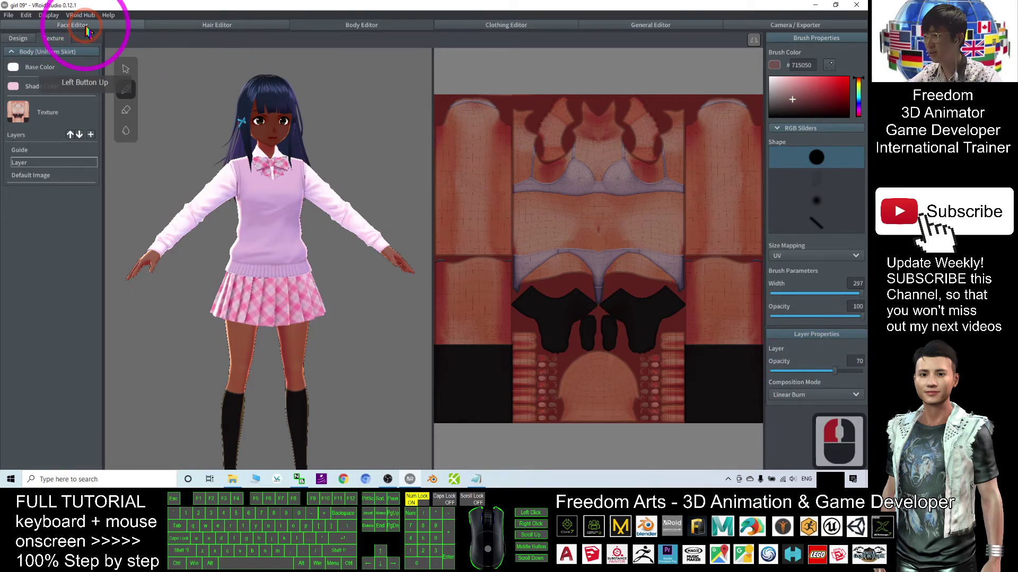
scroll(411, 200, up, 14)
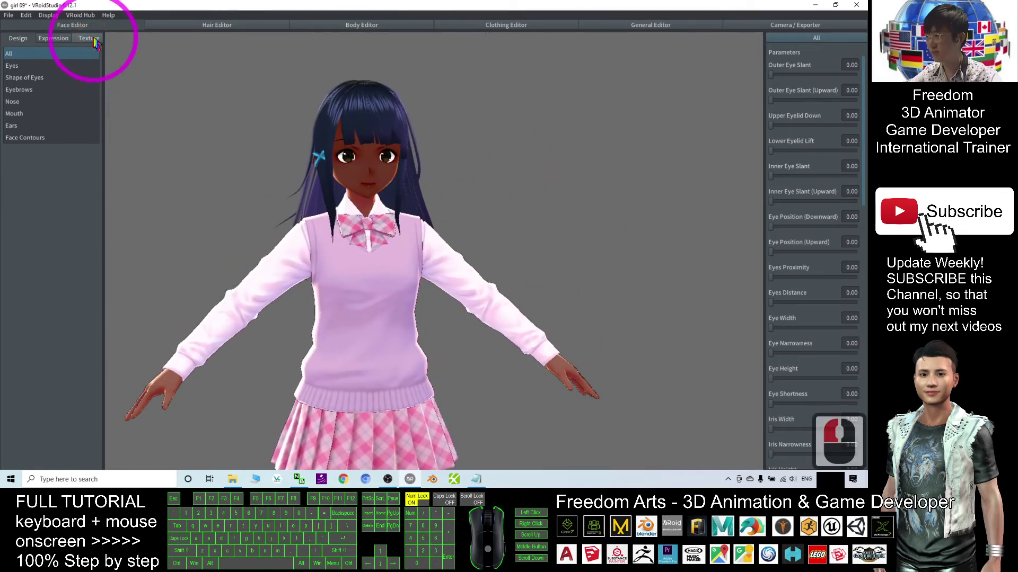
click(87, 39)
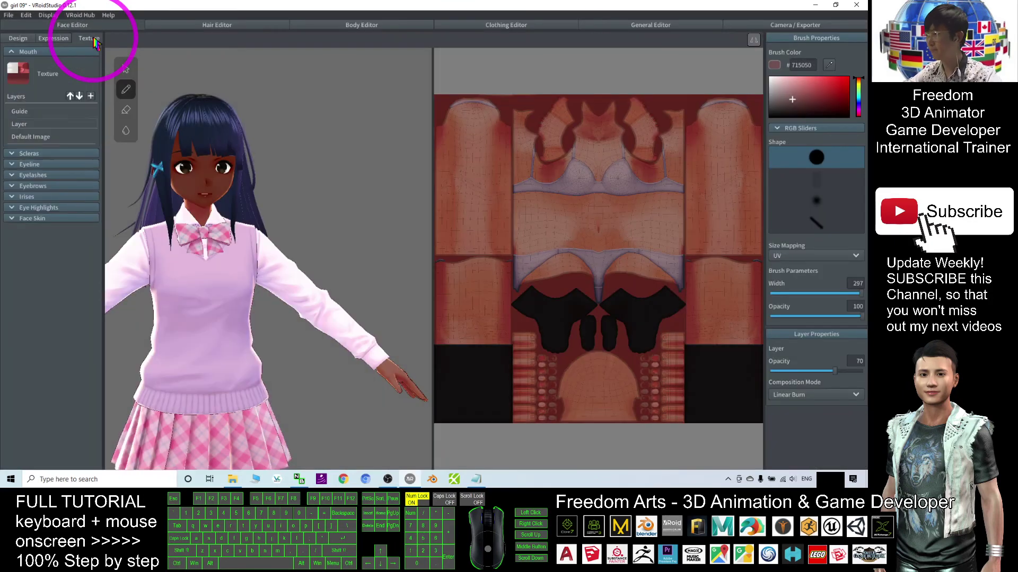
click(53, 124)
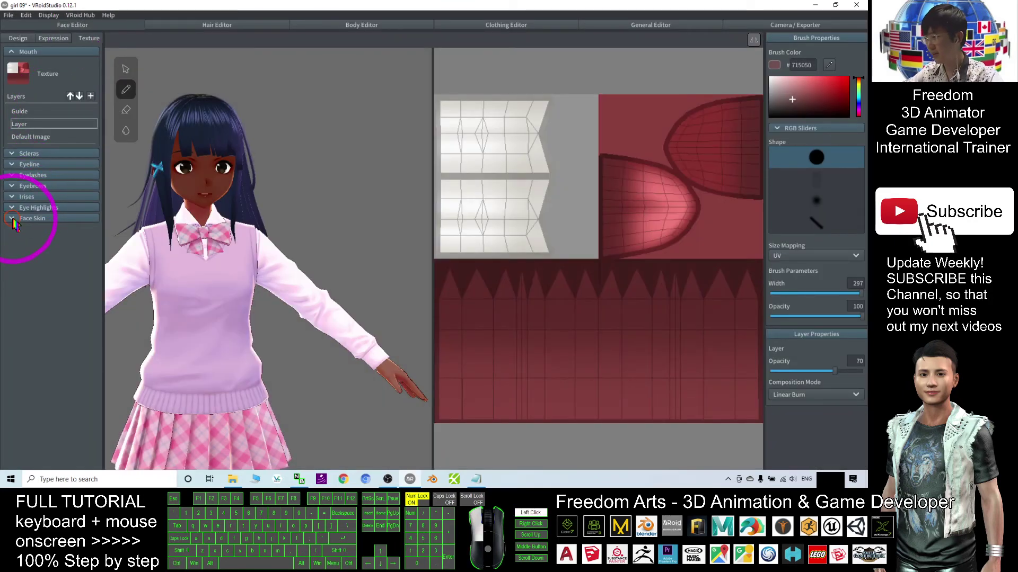
click(13, 221)
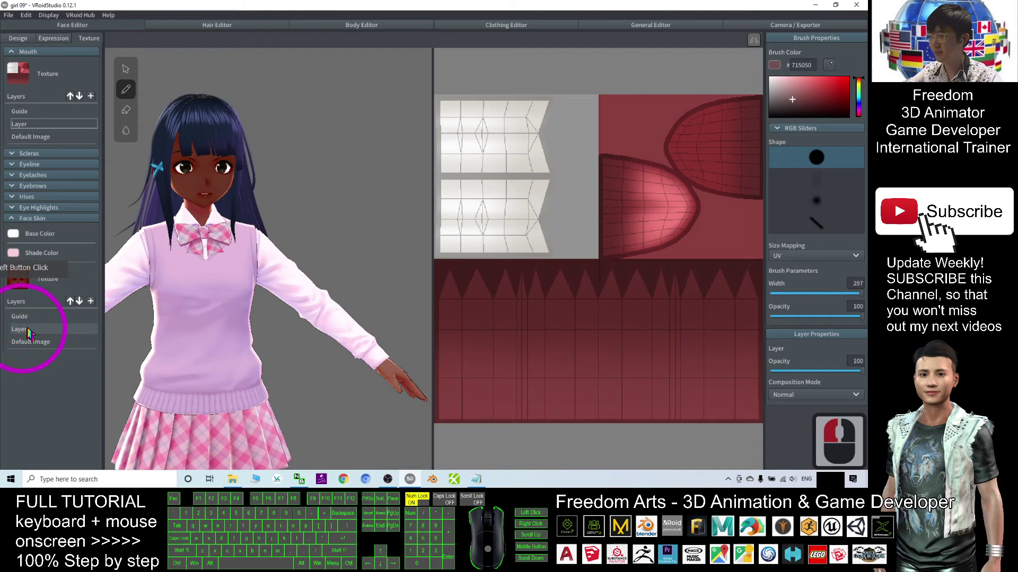
Step: Select the Face Skin Layer and set its Linear Burn opacity to exactly 70
click(30, 333)
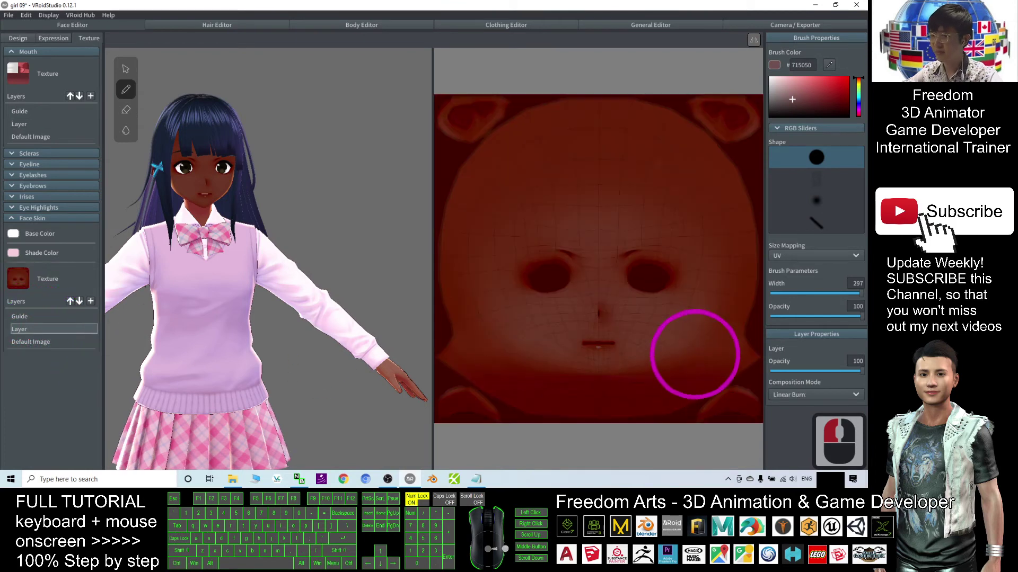
drag(863, 375, 830, 371)
scroll(318, 307, down, 20)
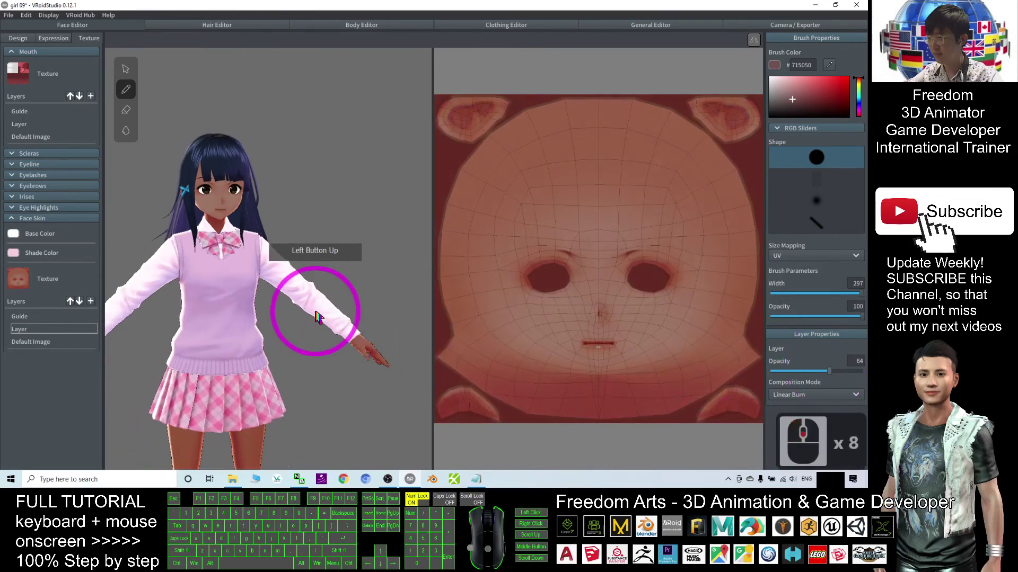
drag(311, 311, 371, 318)
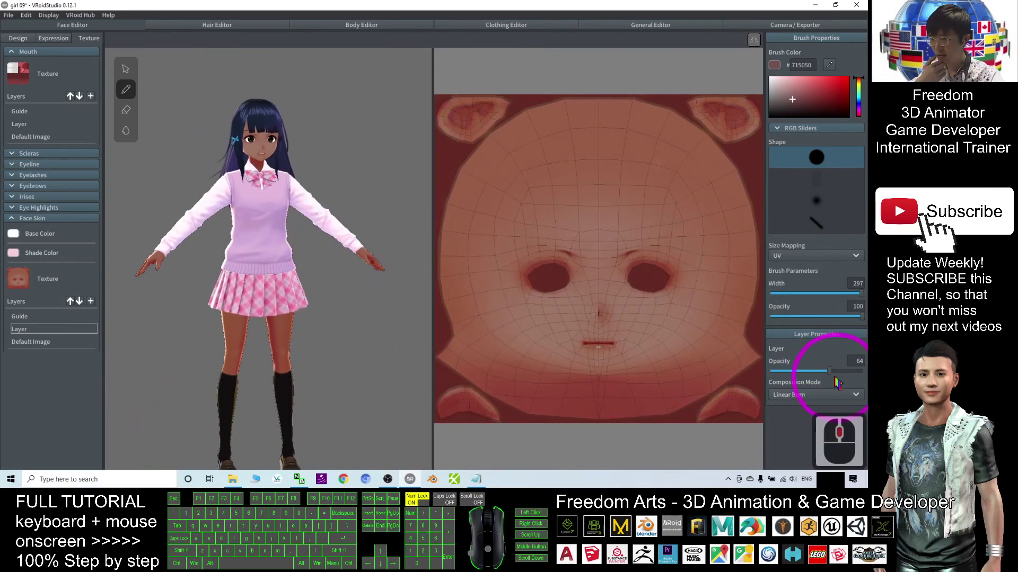
mouse_move(831, 373)
mouse_down()
mouse_move(865, 371)
mouse_move(731, 374)
mouse_move(848, 381)
mouse_move(831, 379)
mouse_up()
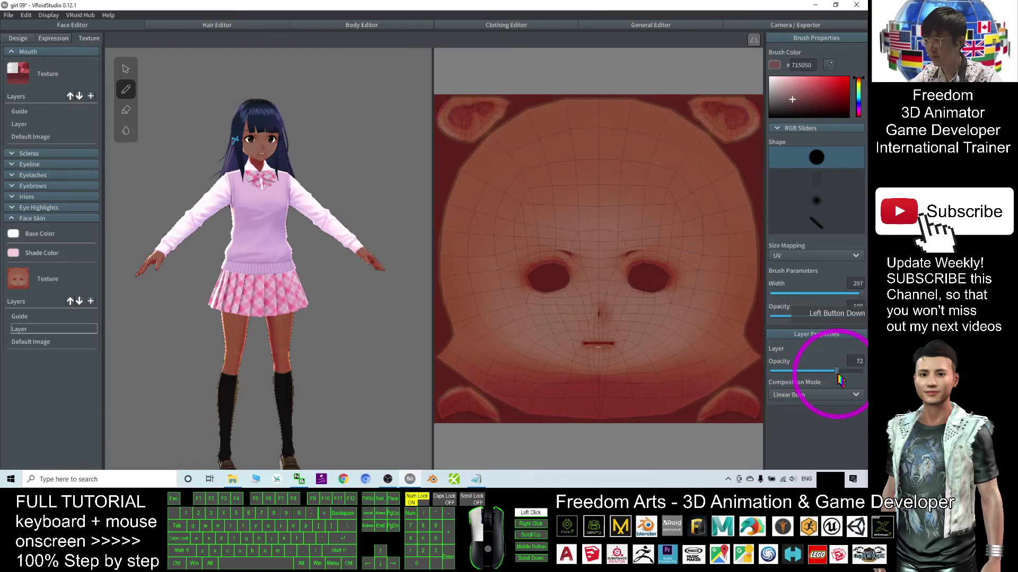
click(855, 369)
double_click(856, 366)
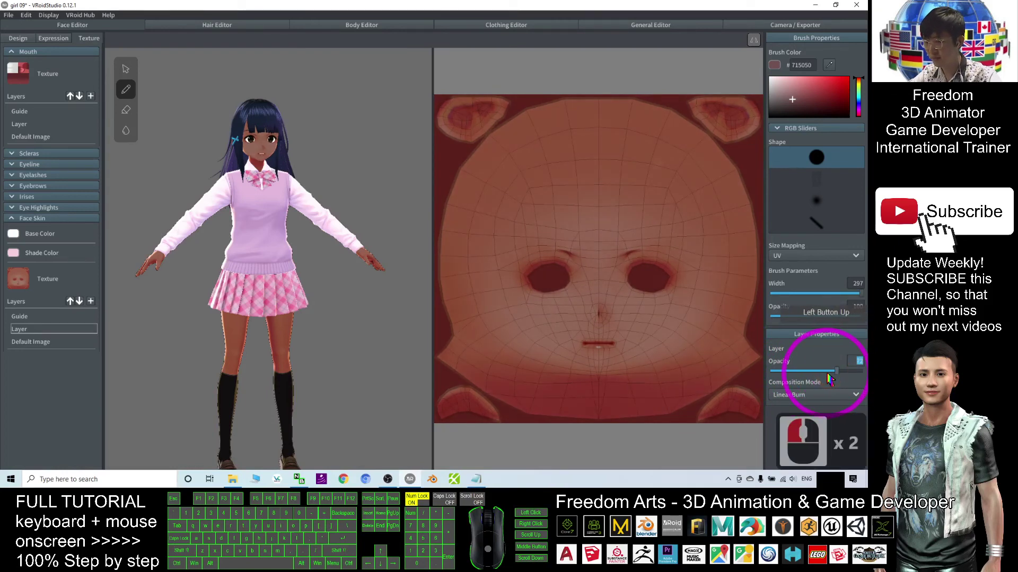
text(70)
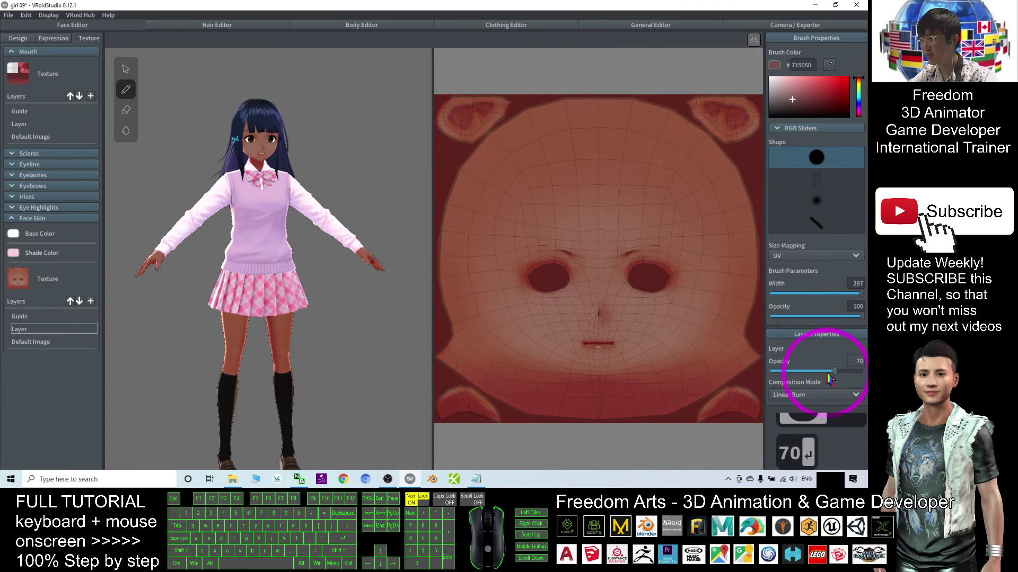
scroll(336, 155, up, 20)
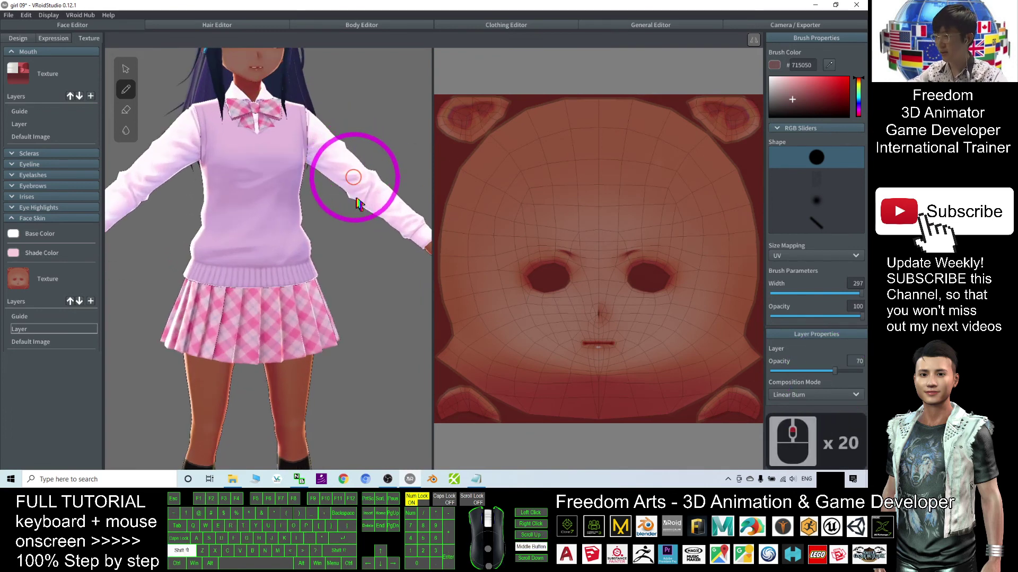
scroll(361, 228, down, 10)
scroll(345, 295, up, 6)
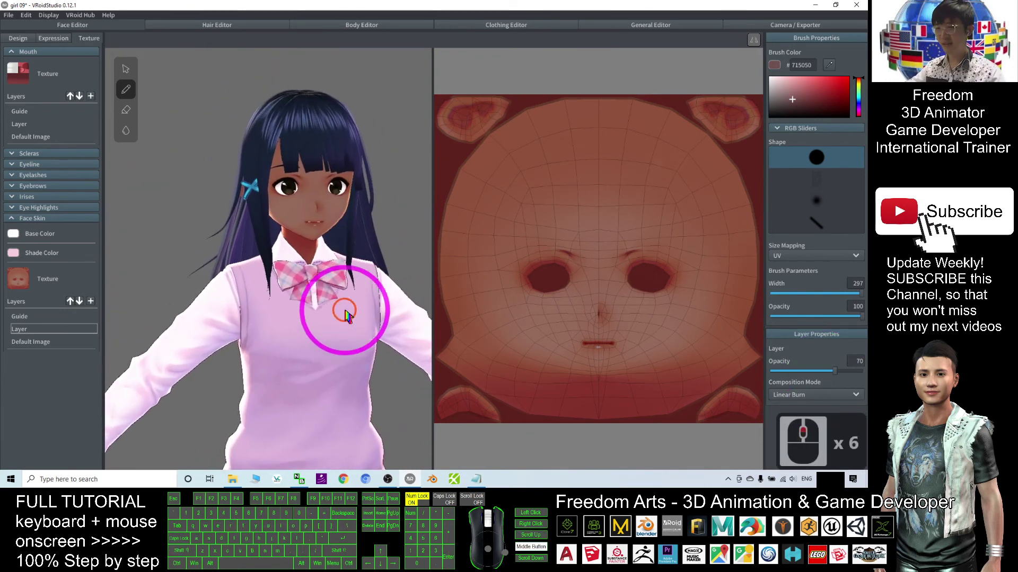
middle_drag(345, 316, 327, 317)
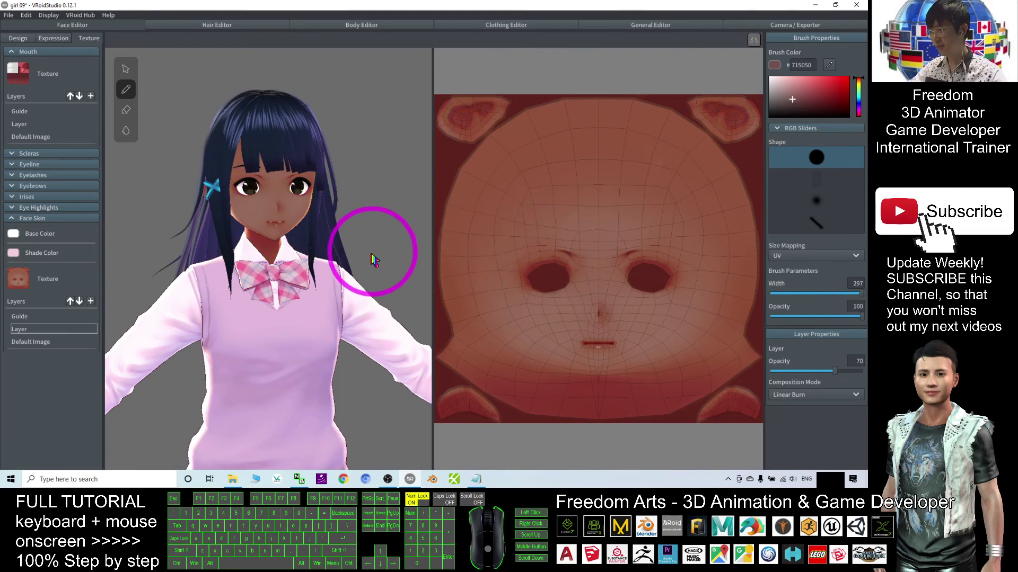
scroll(374, 260, up, 2)
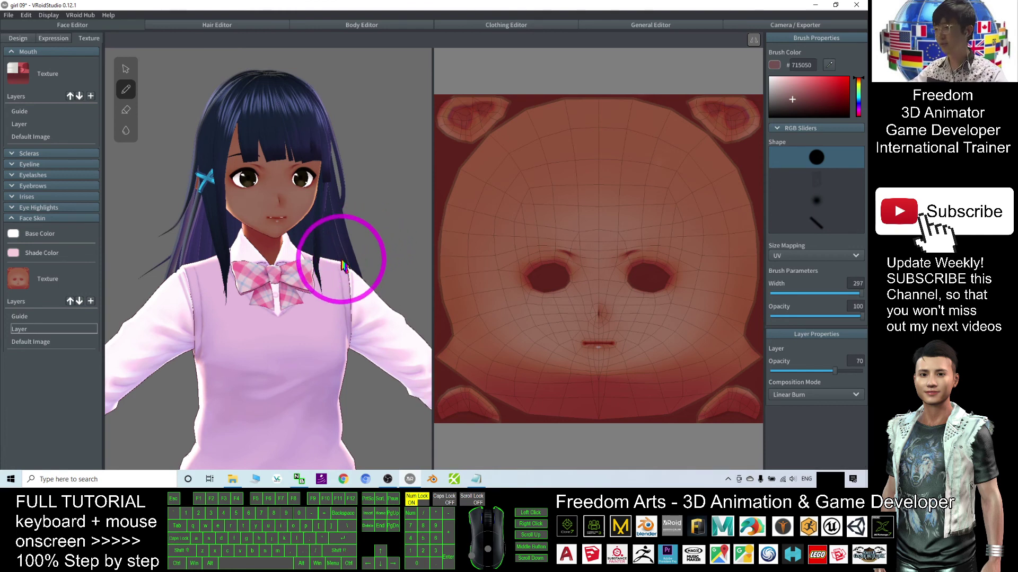
scroll(344, 260, down, 19)
middle_drag(315, 325, 318, 275)
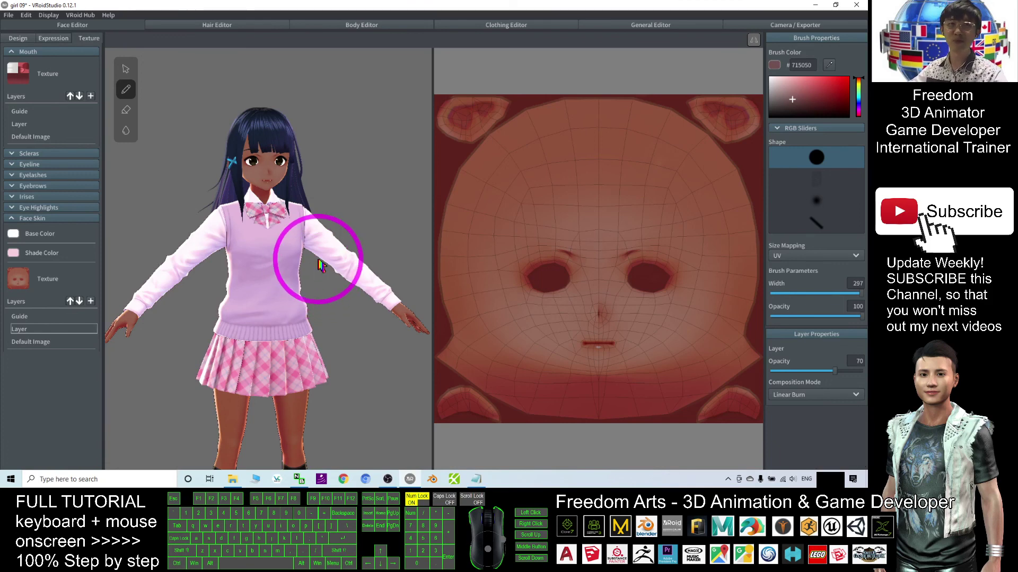
scroll(321, 273, down, 13)
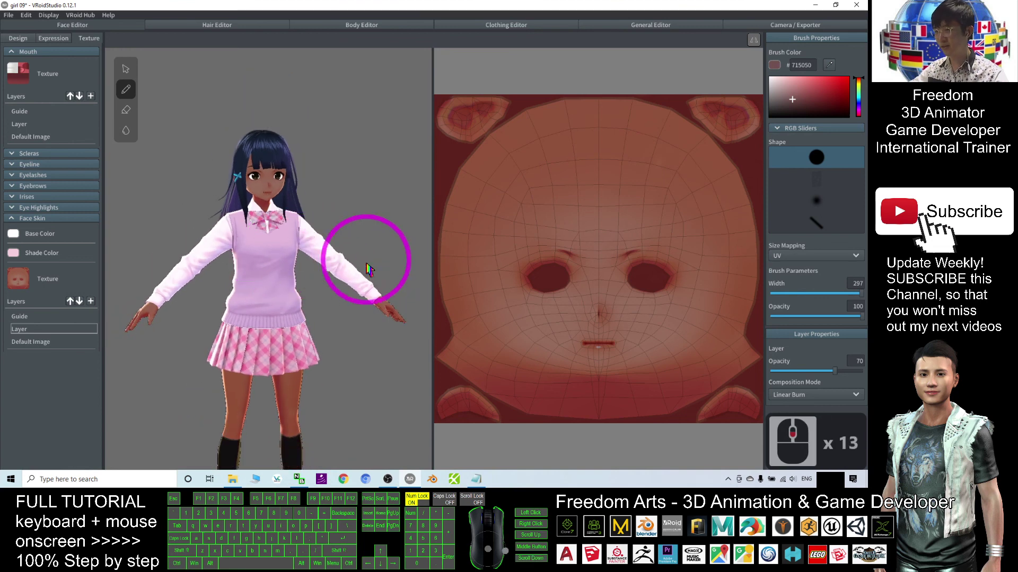
scroll(334, 276, up, 6)
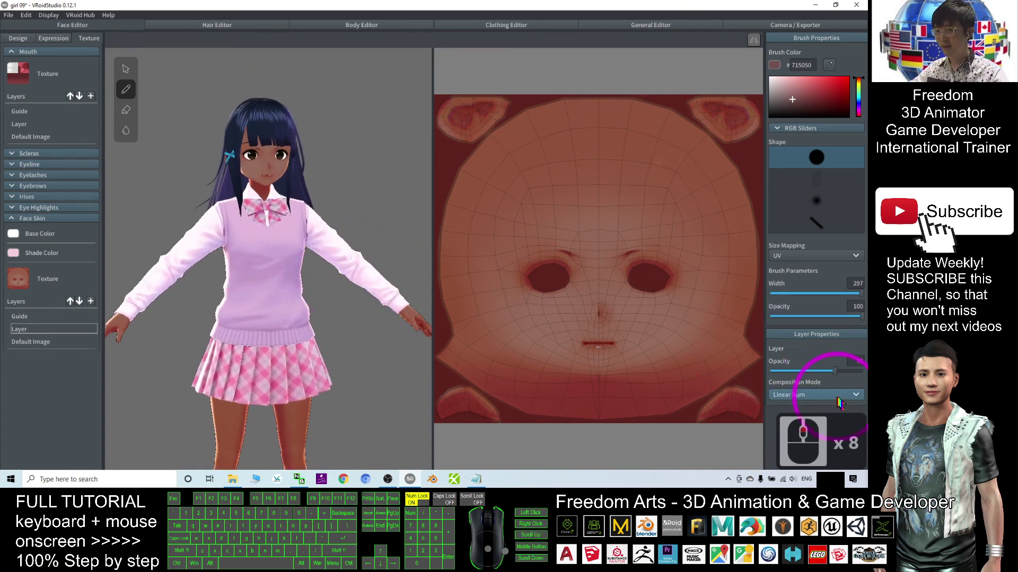